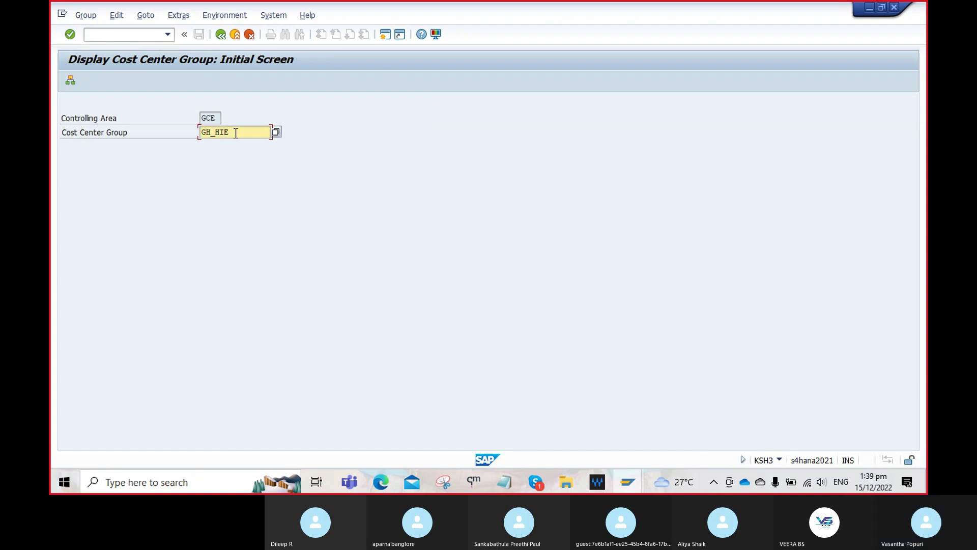
Display the structure of the AuditDept cost center group in controlling area GCE, and return to the SAP Easy Access screen.
key("BackSpace")
key("BackSpace")
key("BackSpace")
key("BackSpace")
key("BackSpace")
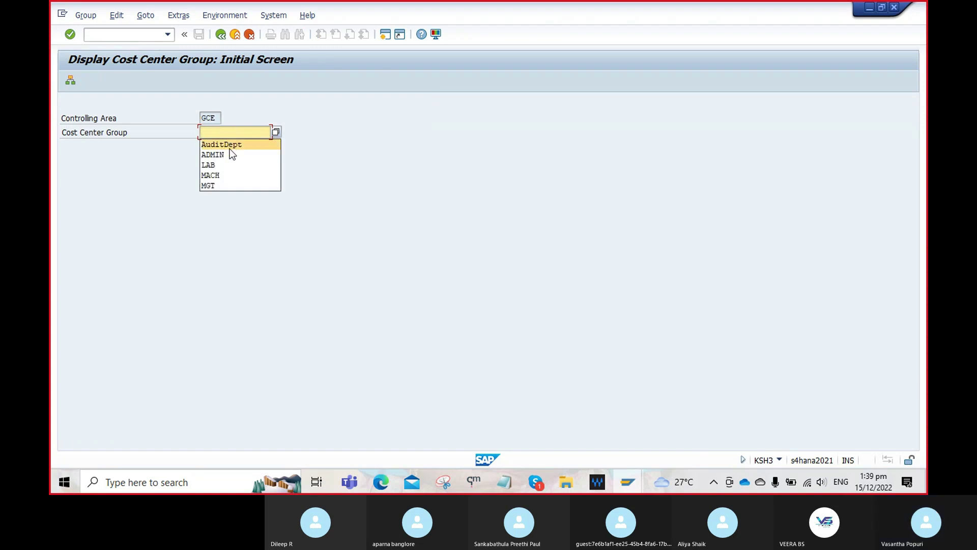
left_click(231, 145)
left_click(73, 79)
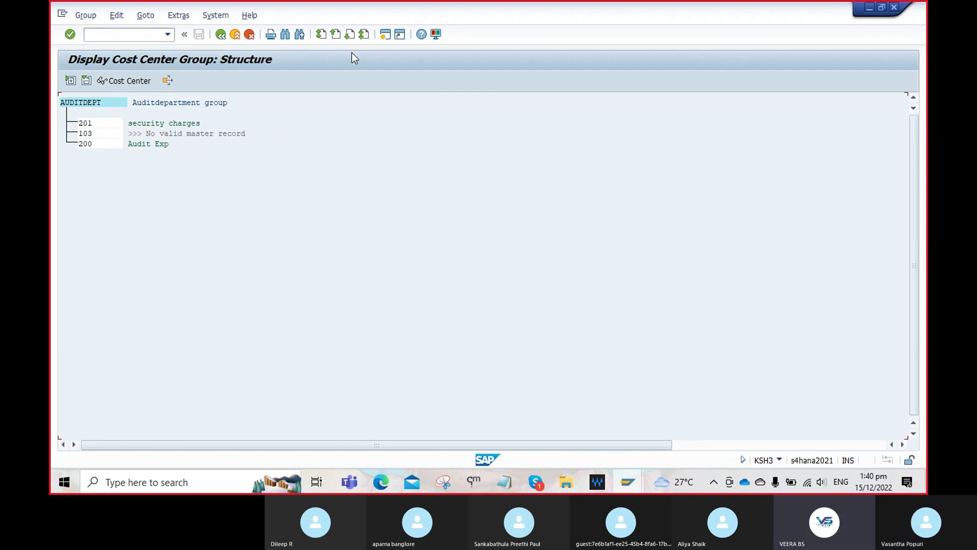
left_click(221, 35)
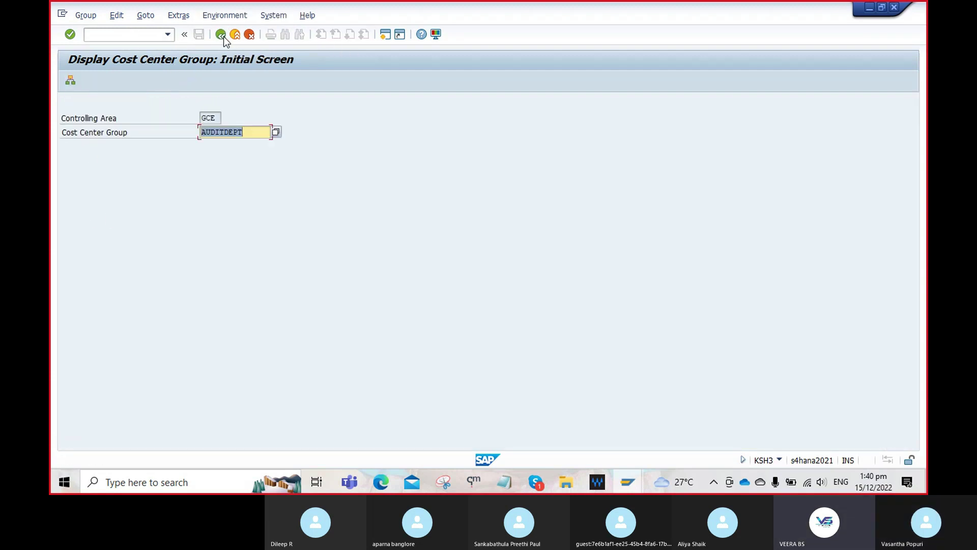
left_click(222, 36)
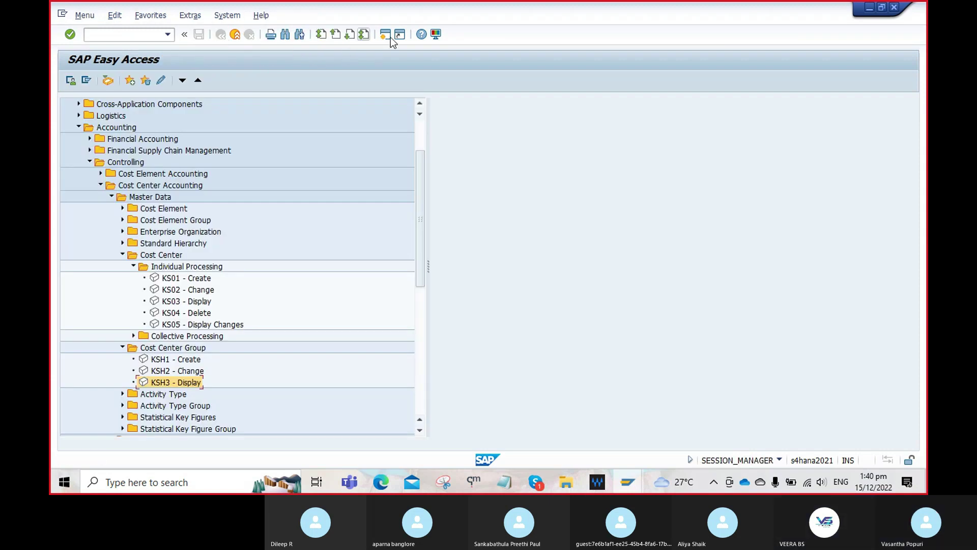
Open a new session, run transaction spro and display the SAP Reference IMG.
left_click(385, 34)
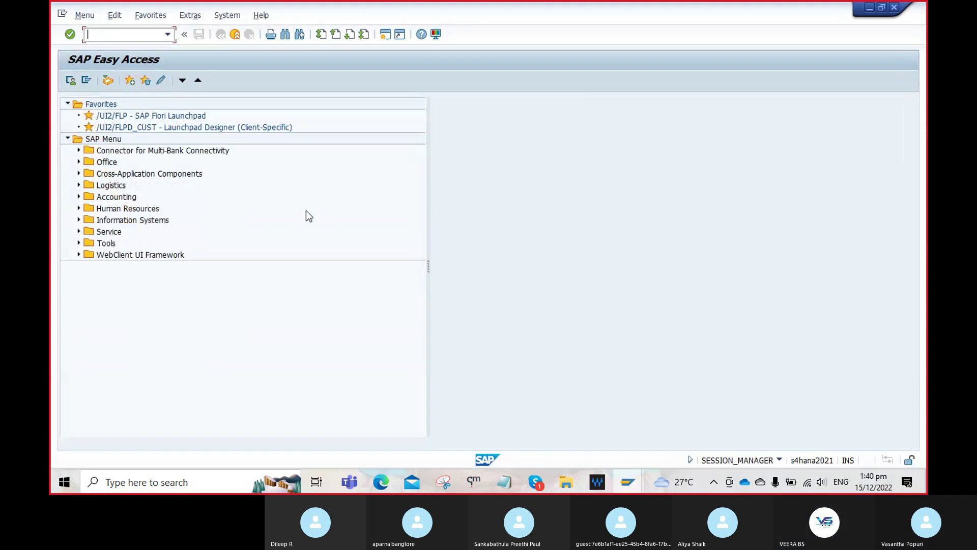
type("spro")
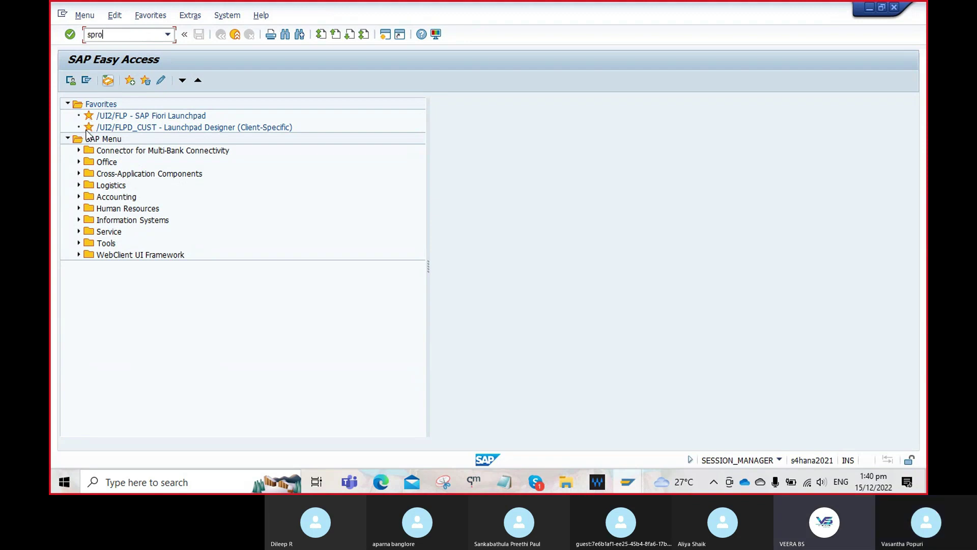
key("Return")
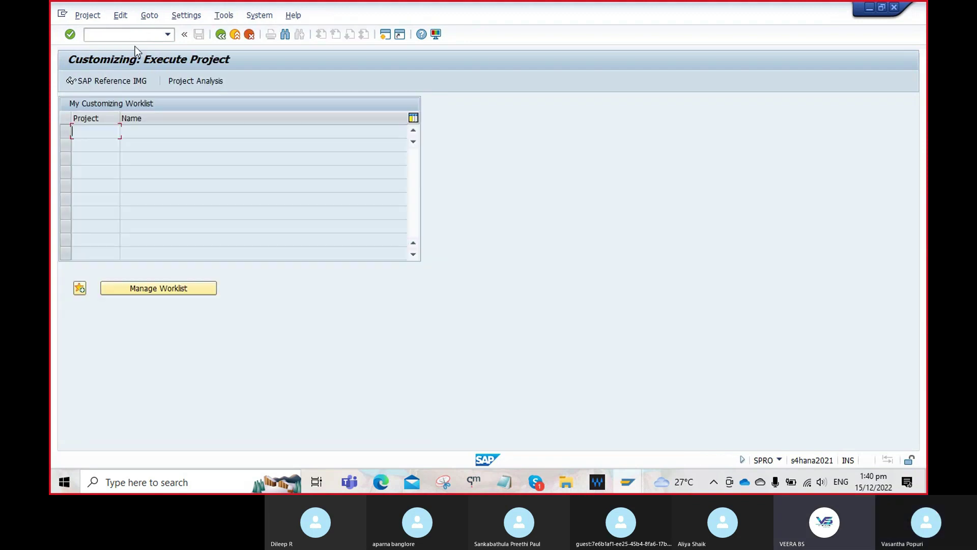
left_click(130, 83)
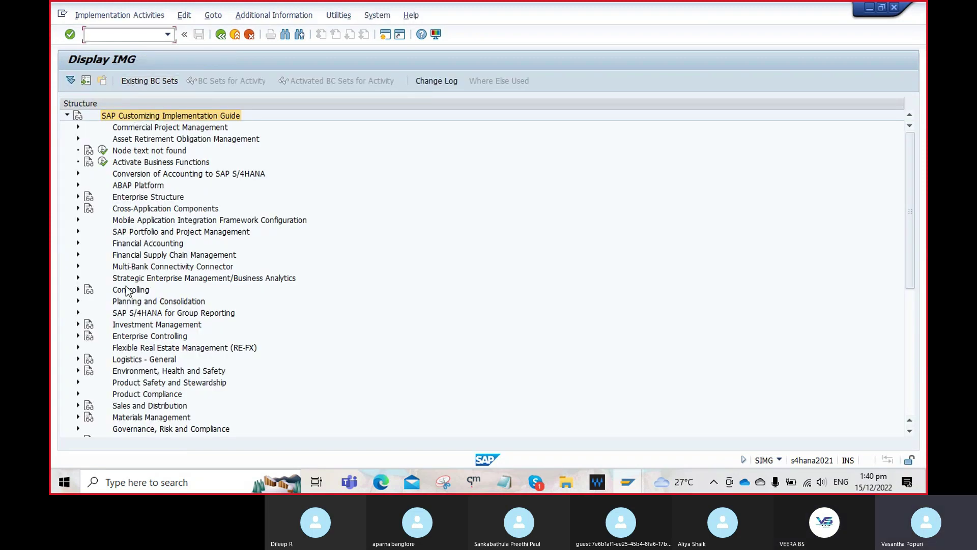
Start the Create Plan Distribution activity from Define Distribution, under Controlling, Cost Center Accounting, Planning, Allocations, Distribution.
scroll(132, 284, "down", 1)
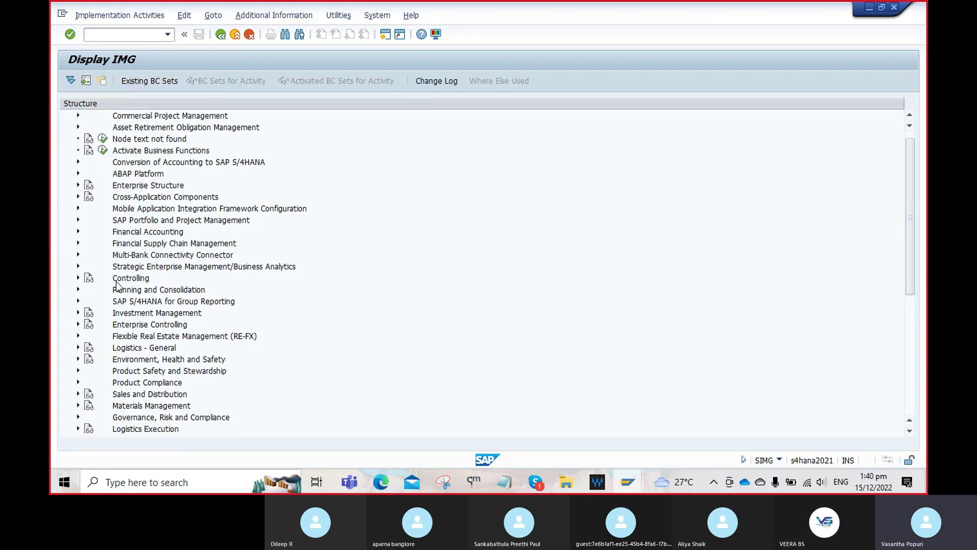
left_click(78, 277)
left_click(89, 313)
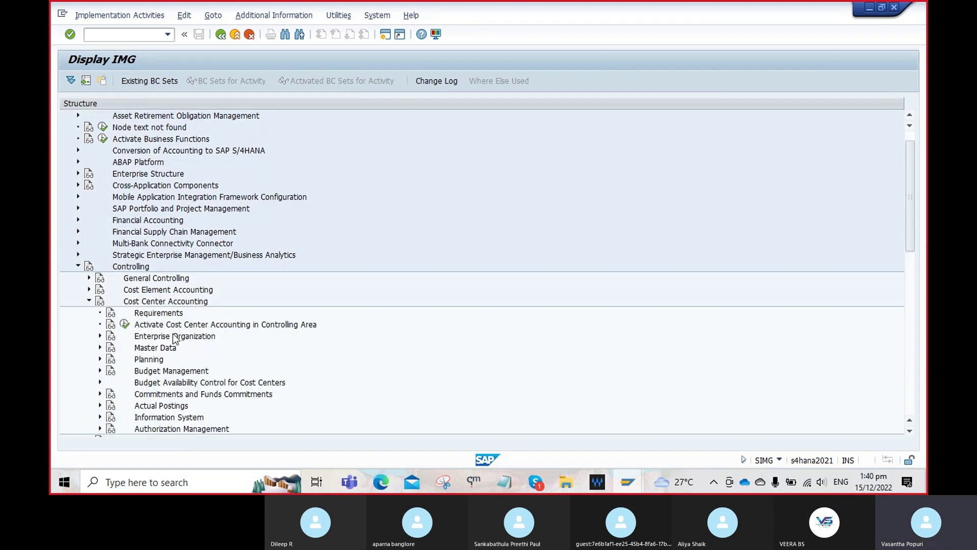
left_click(100, 359)
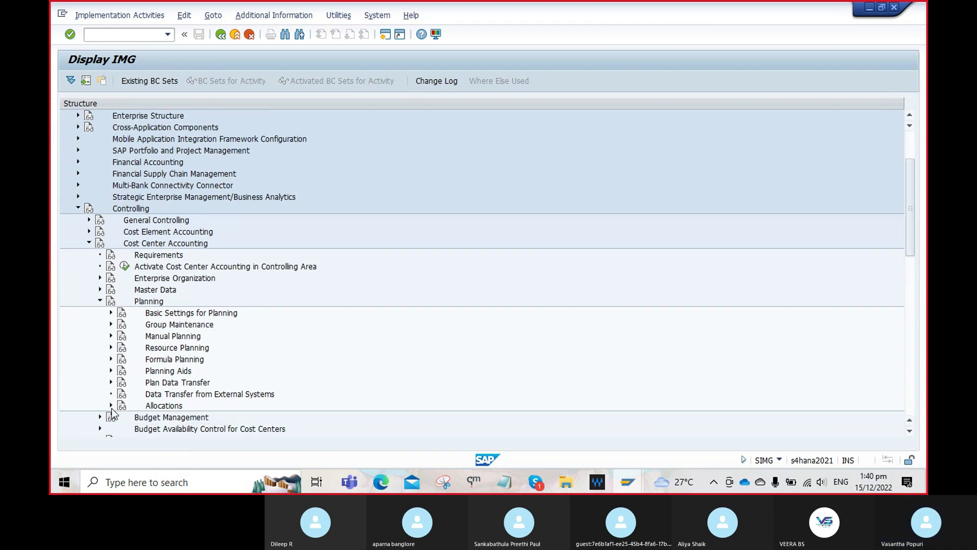
left_click(111, 407)
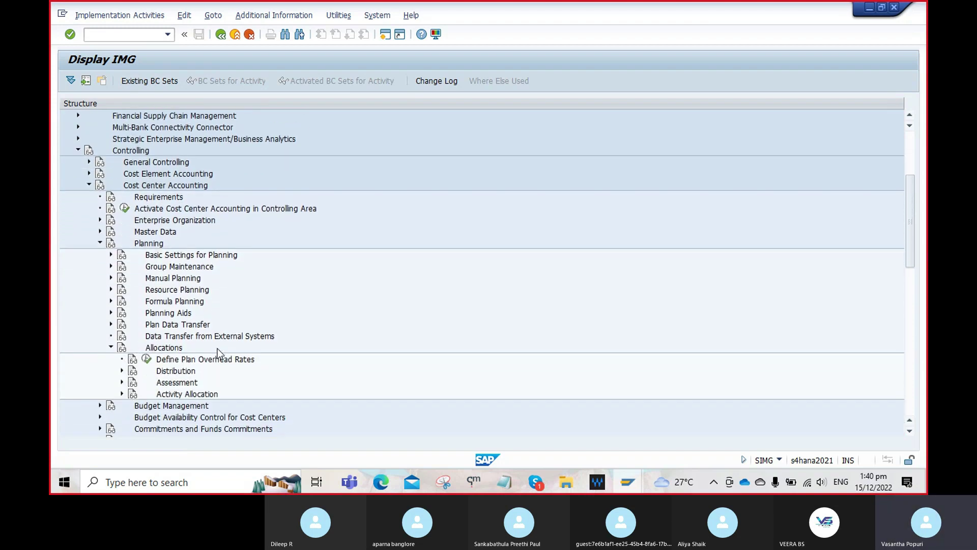
left_click(122, 371)
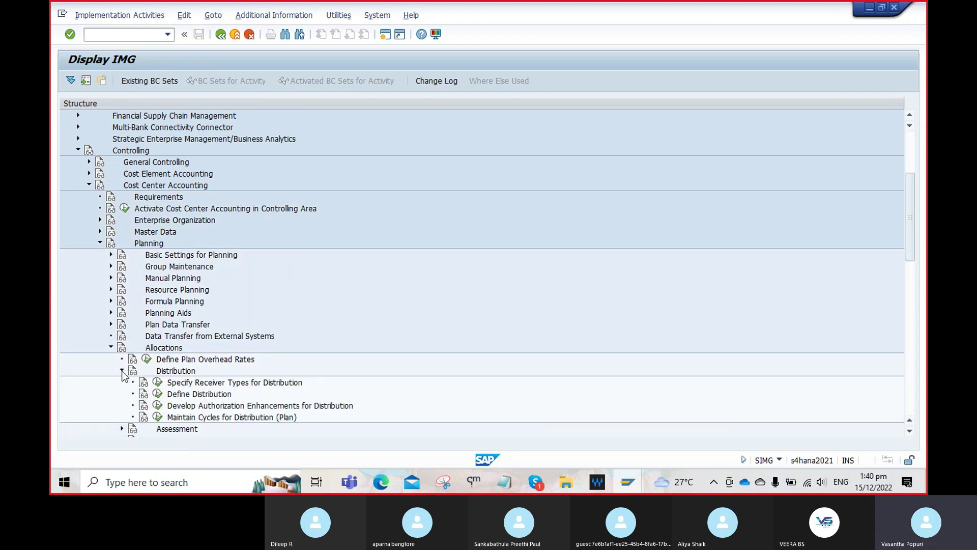
left_click(157, 394)
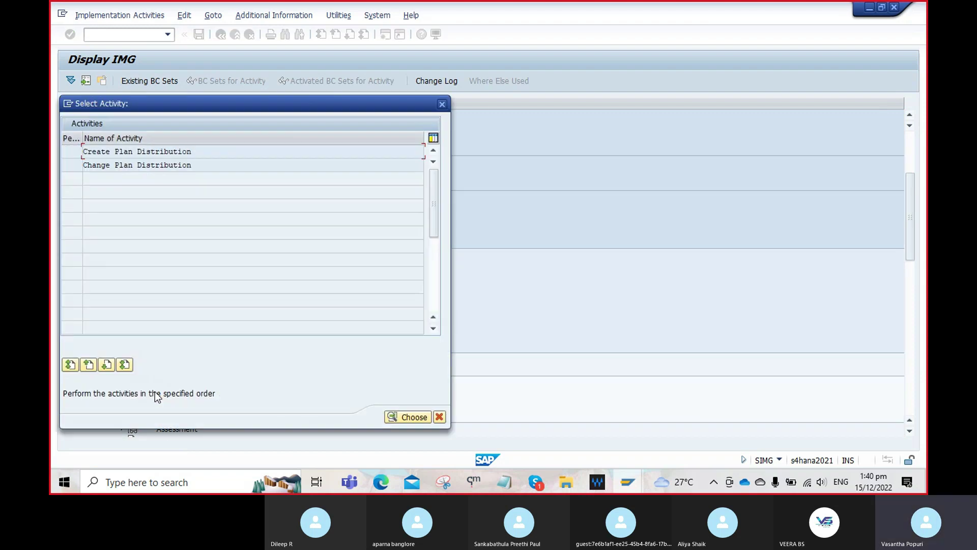
double_click(113, 152)
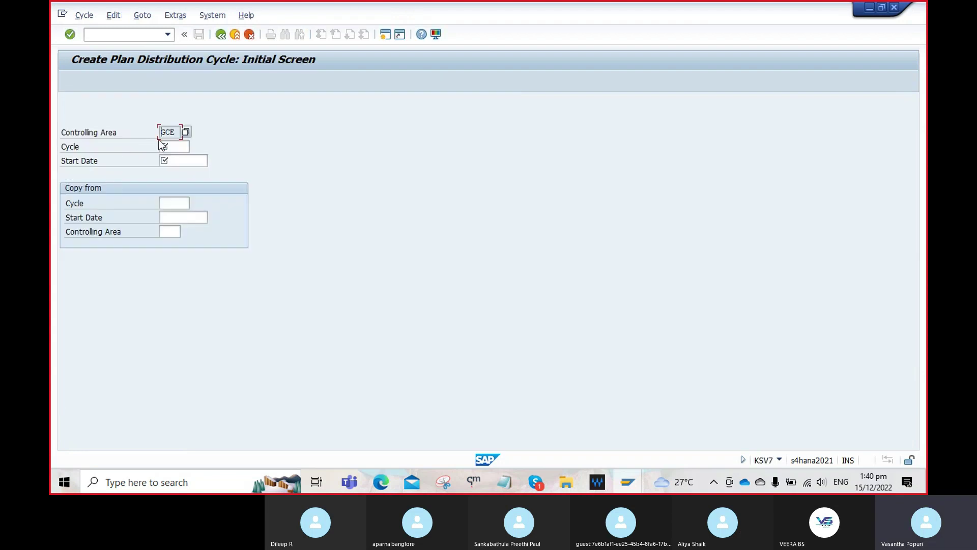
Create the plan distribution cycle GDC3 with start date 15.12.2022 and proceed to its header data.
left_click(178, 148)
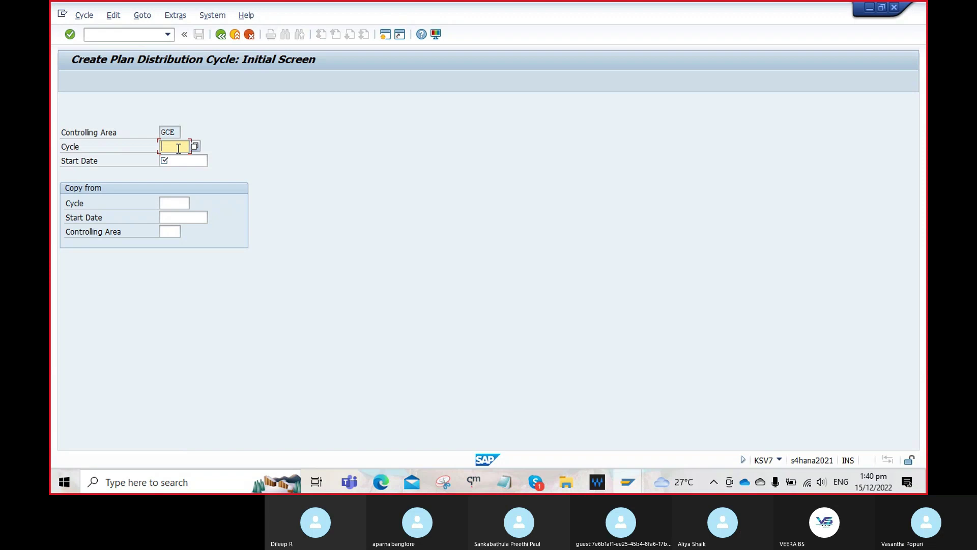
left_click(195, 146)
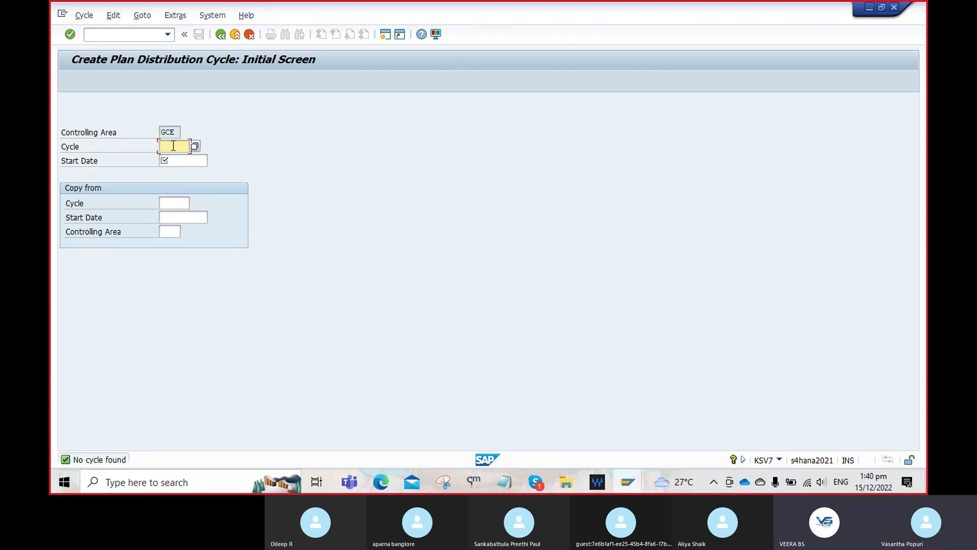
type("GDC3")
left_click(188, 160)
left_click(213, 160)
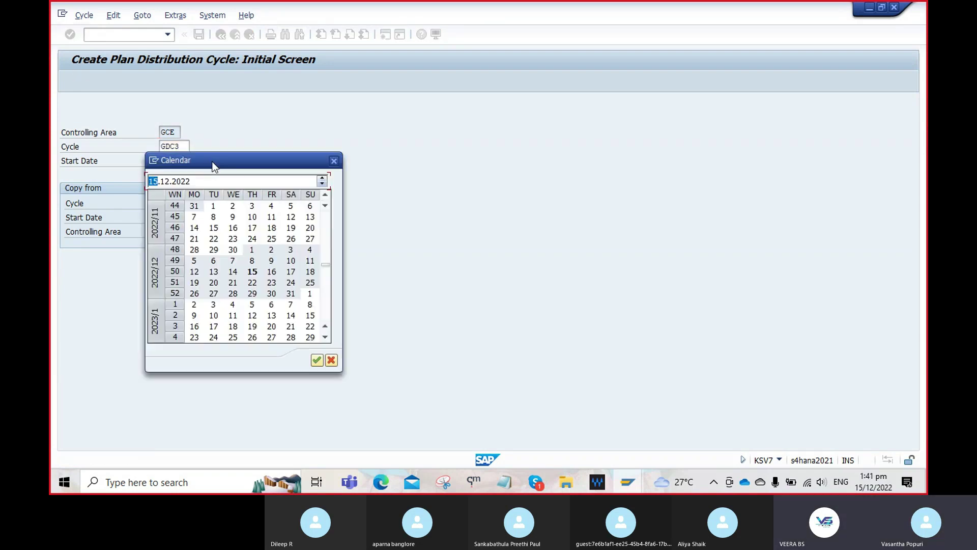
double_click(252, 271)
key("Return")
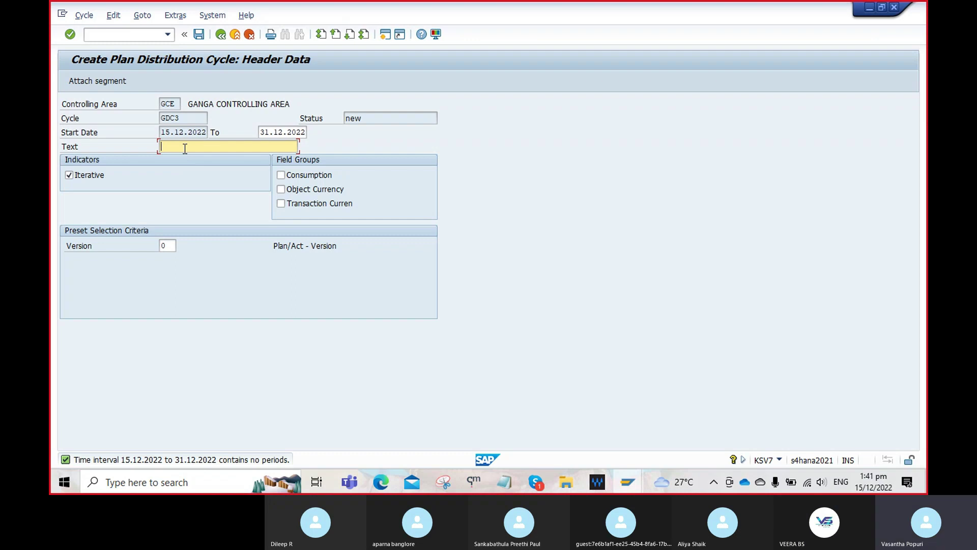
Enter "Ganga Distribution cycle" as the cycle's text and choose version 0, Plan/Act - Version, in the preset selection criteria.
left_click(185, 147)
left_click(194, 157)
left_click(170, 243)
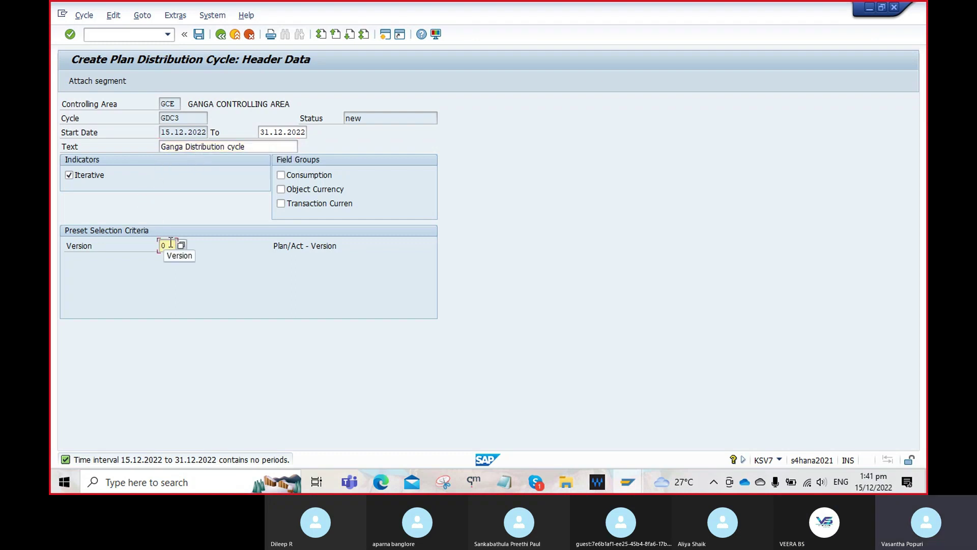
left_click(181, 246)
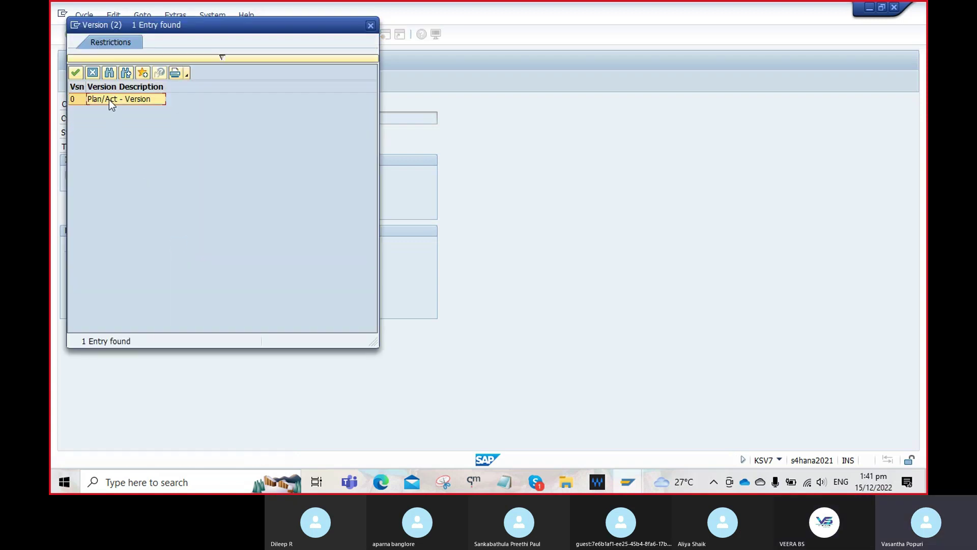
double_click(109, 100)
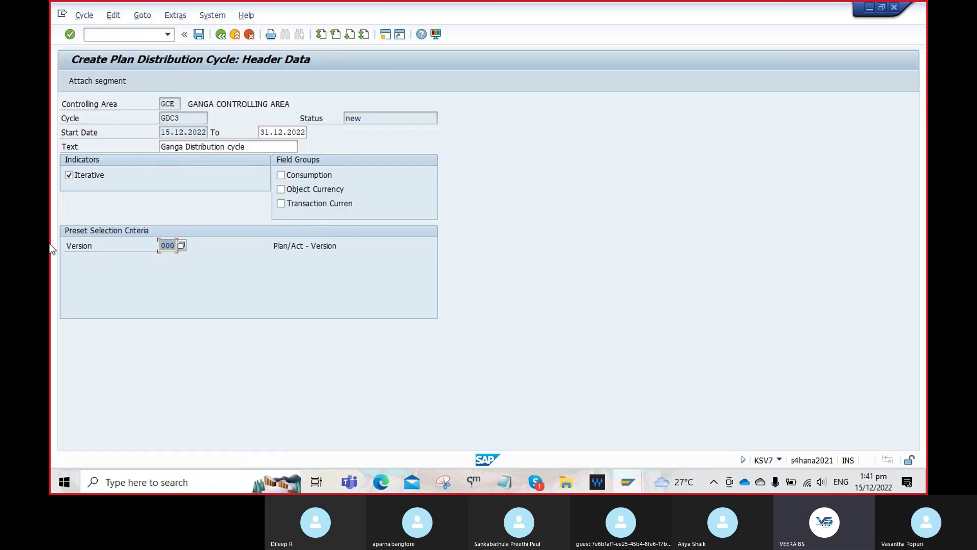
Attach a segment named GDS1 with the description "Ganga distribution segment" to the cycle.
left_click(81, 84)
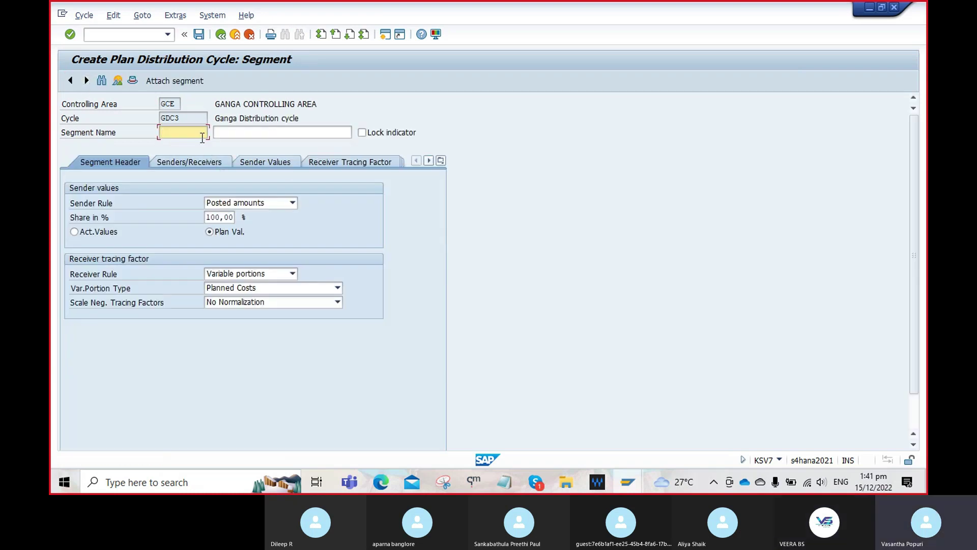
left_click(199, 132)
left_click(194, 145)
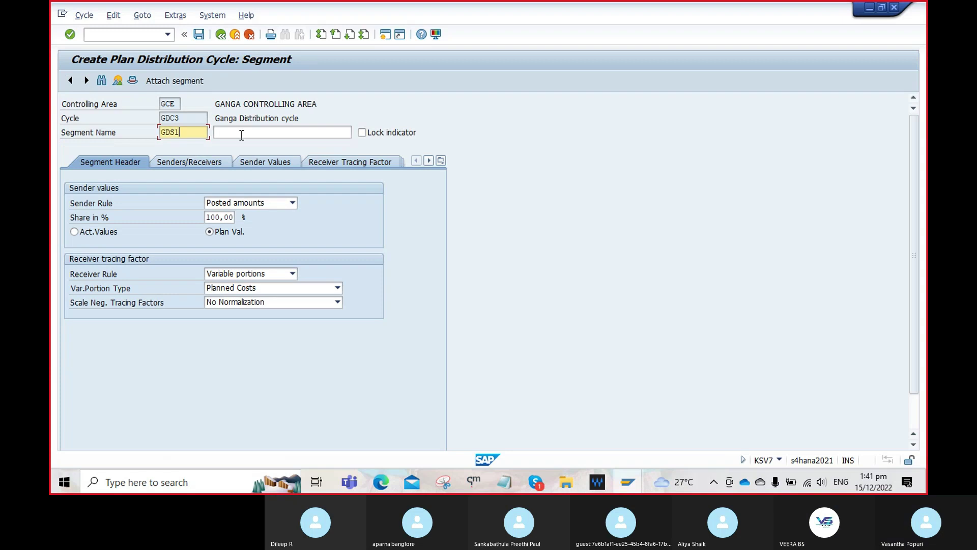
left_click(241, 133)
left_click(249, 144)
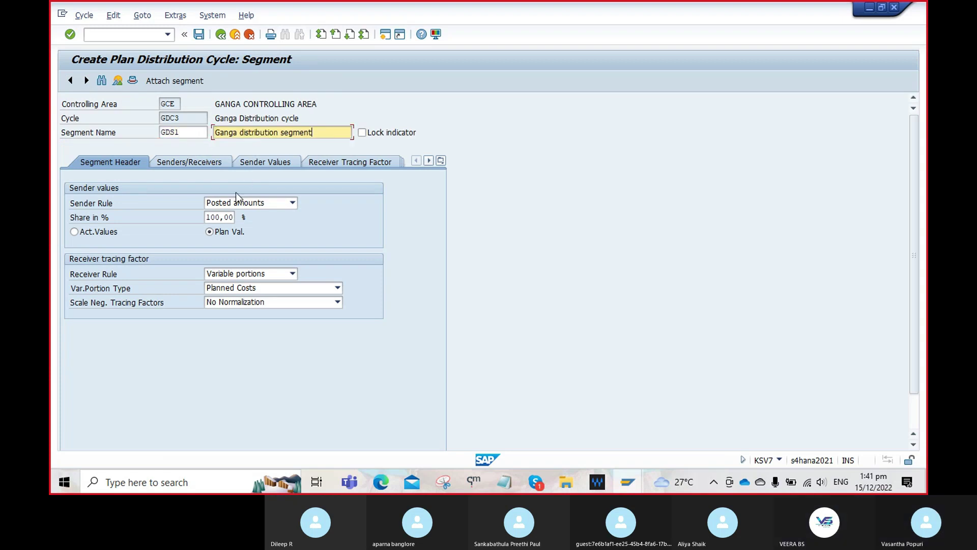
Set the segment's sender rule to Posted amounts and its receiver rule to Fixed percentages.
left_click(283, 204)
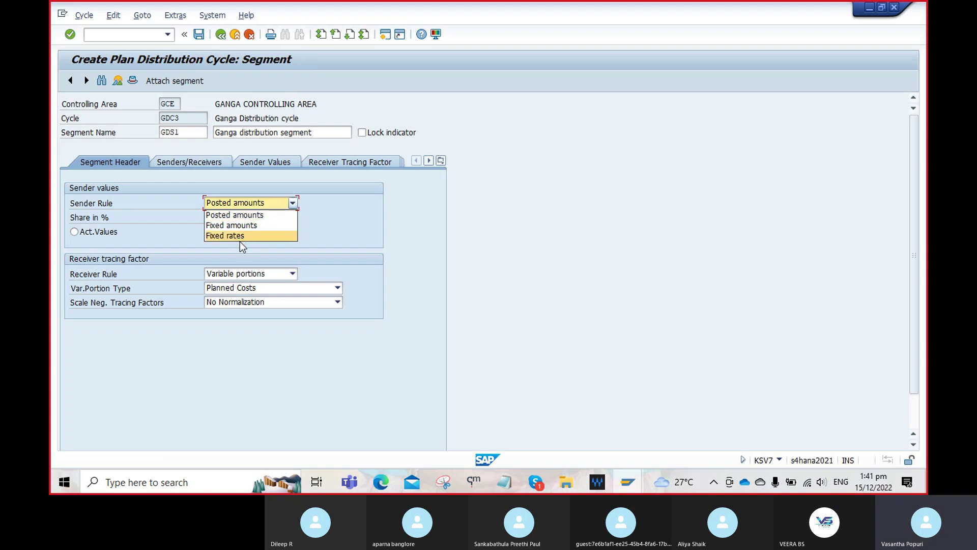
left_click(243, 216)
left_click(294, 274)
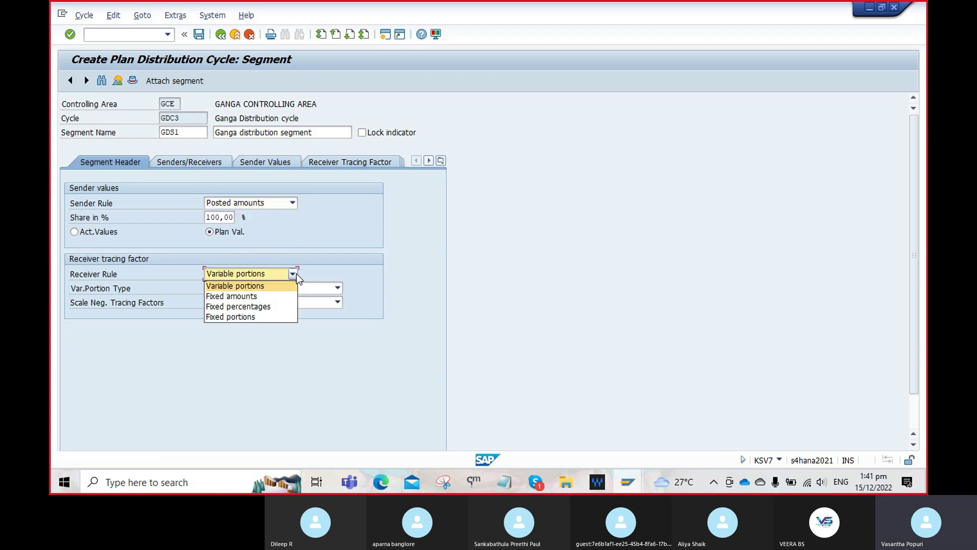
left_click(257, 304)
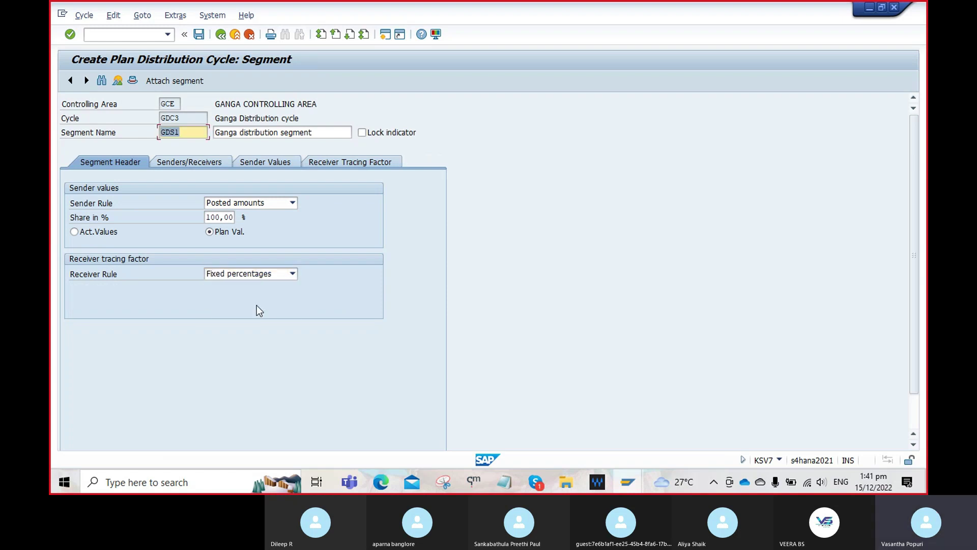
Look up the cost centers of controlling area GCE and choose 200, AUDIT EXP, as the segment's starting sender cost center.
left_click(197, 162)
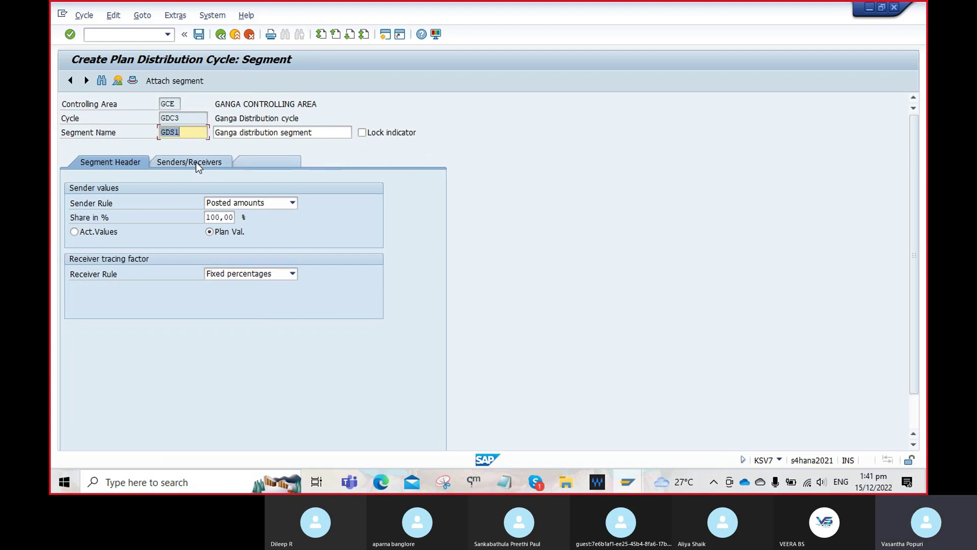
left_click(179, 217)
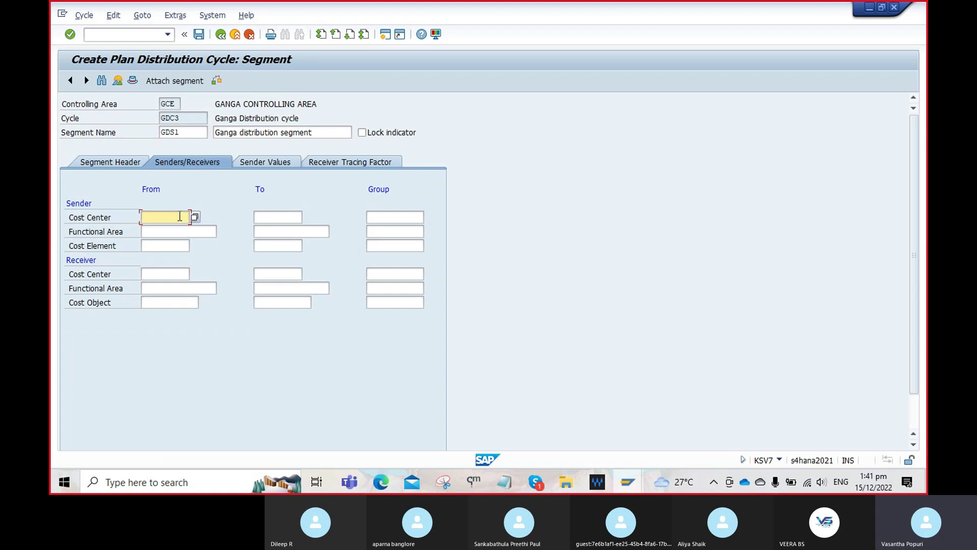
left_click(193, 215)
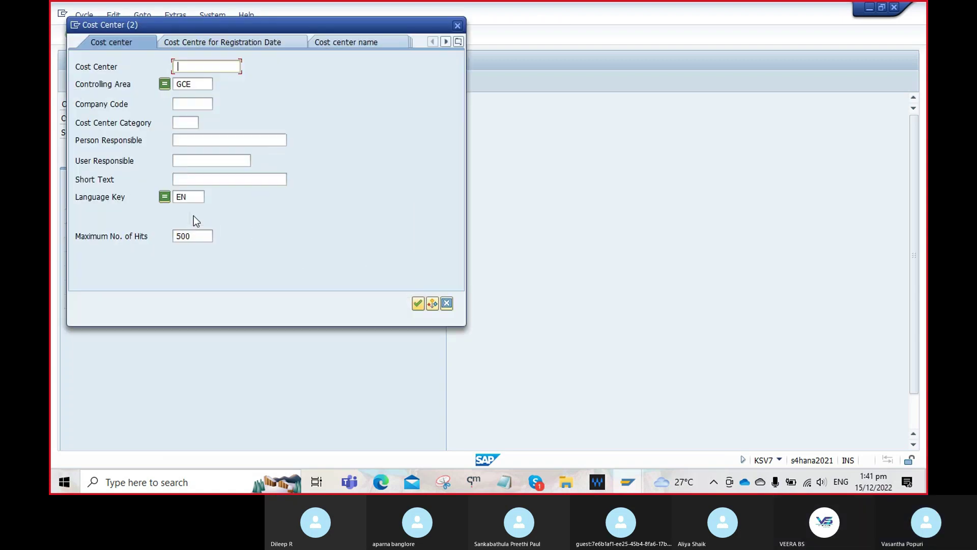
left_click(418, 303)
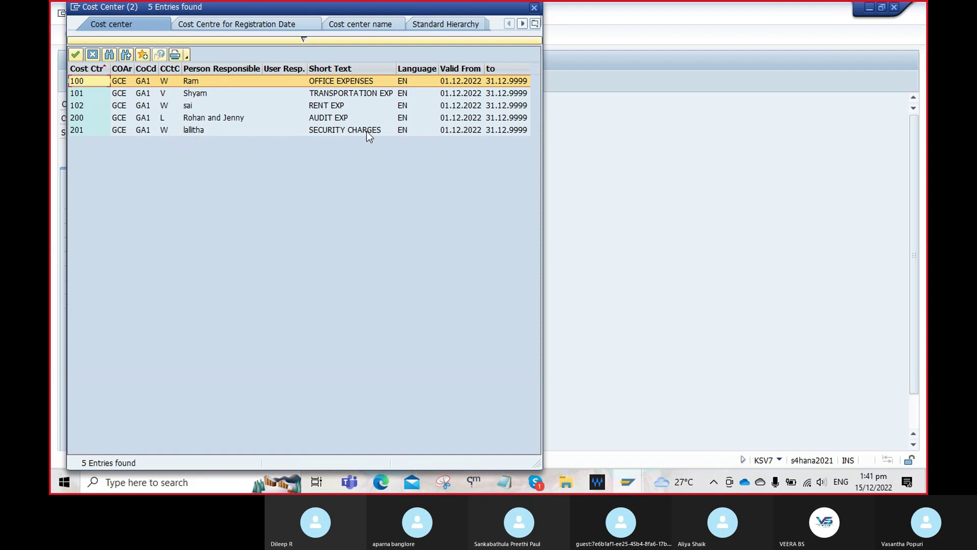
left_click(339, 120)
double_click(339, 119)
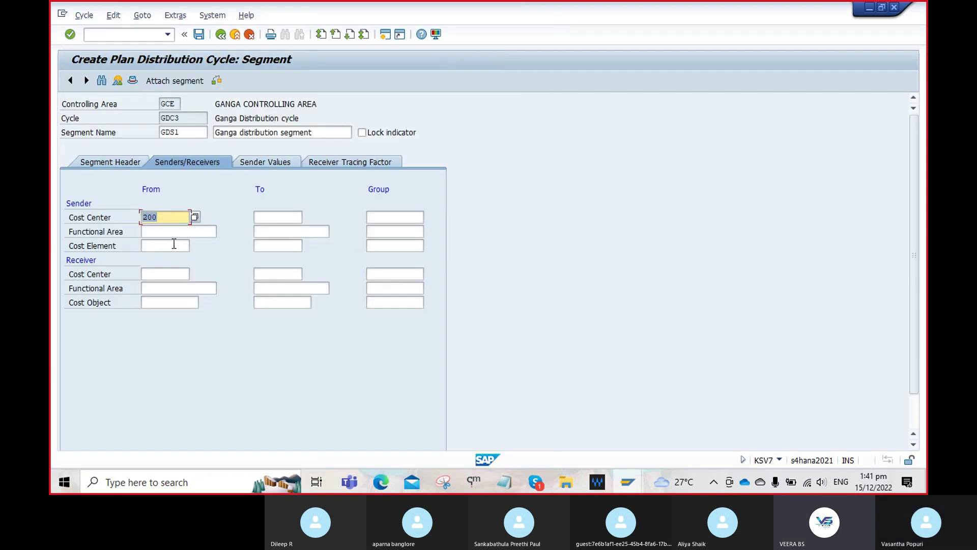
Set the segment's sender cost element range from 6000 to 6999.
left_click(174, 245)
left_click(173, 244)
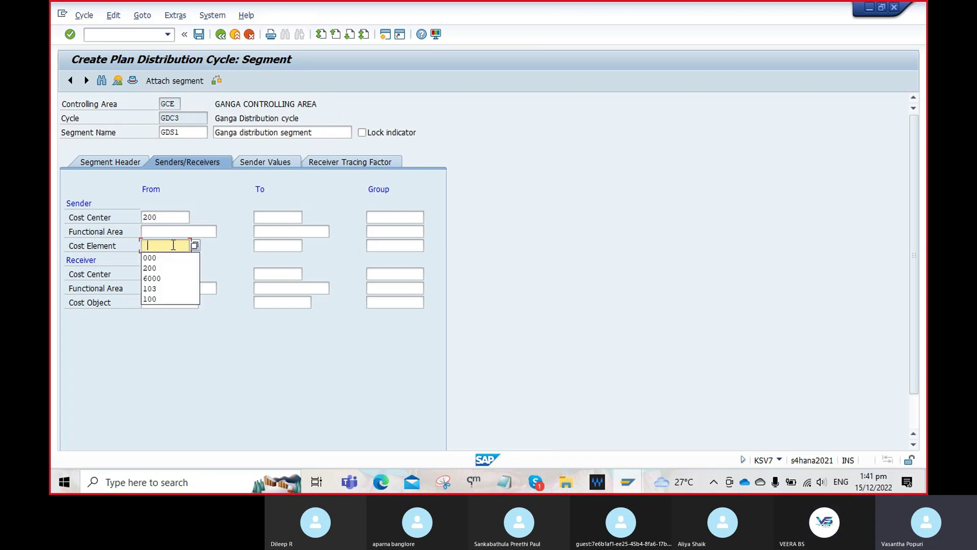
left_click(160, 287)
left_click(272, 247)
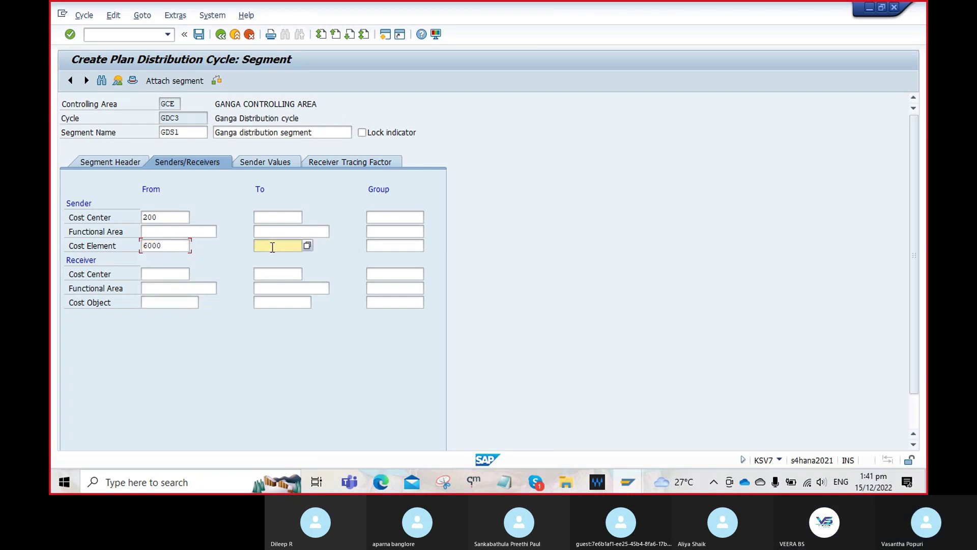
left_click(273, 247)
Look up the cost center groups and choose AUDITDEPT as the segment's receiver cost center group.
left_click(377, 274)
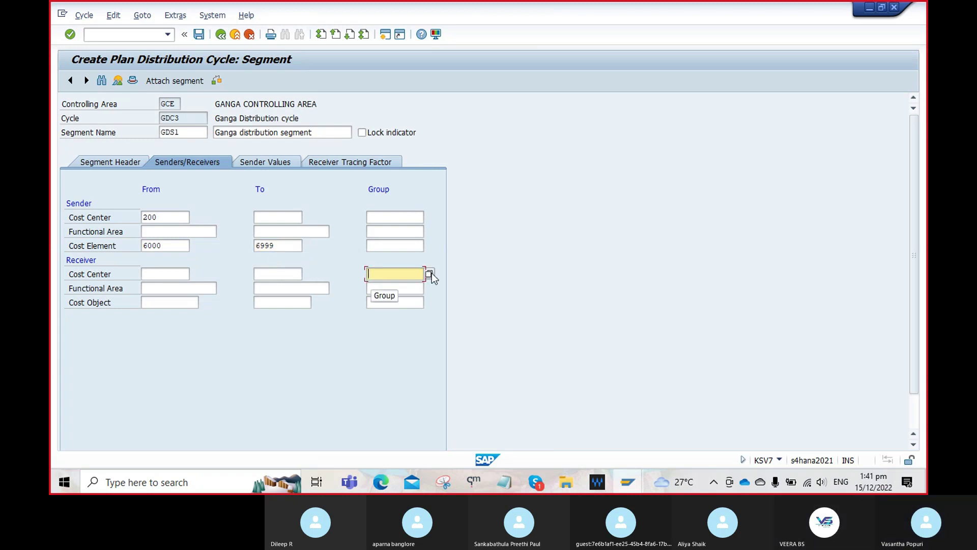
key("F4")
left_click(182, 112)
double_click(182, 112)
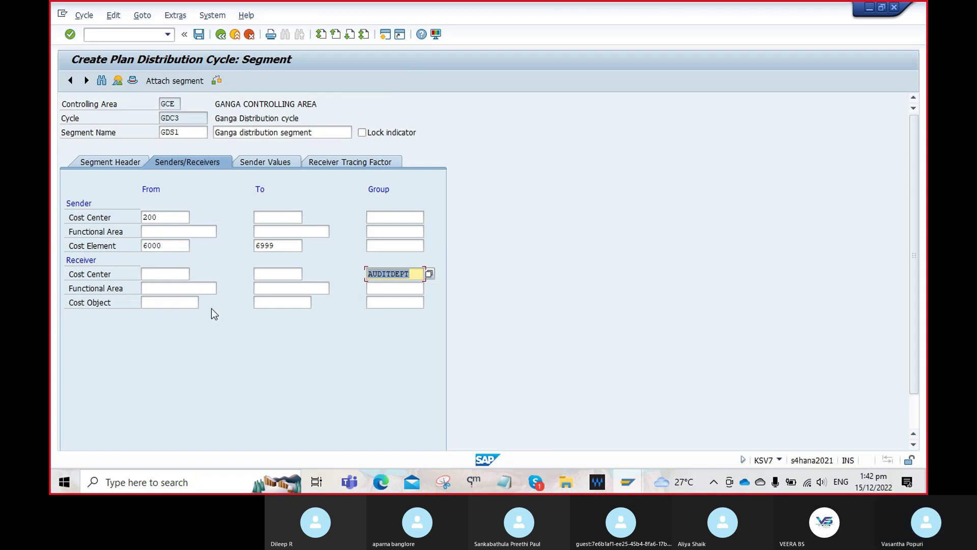
Choose version 0, Plan/Act - Version, in the sender values' selection criteria and try to open the receiver tracing factors.
left_click(279, 162)
left_click(154, 274)
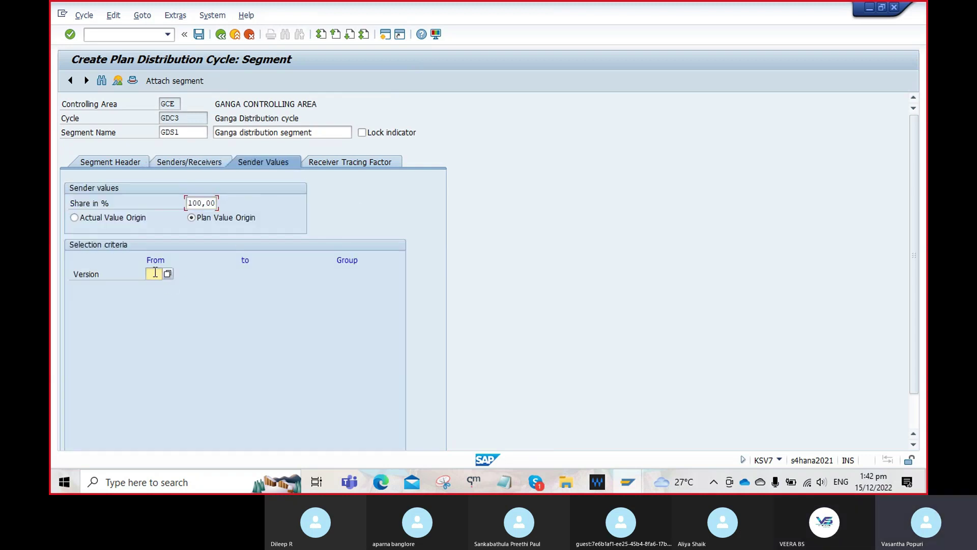
left_click(167, 274)
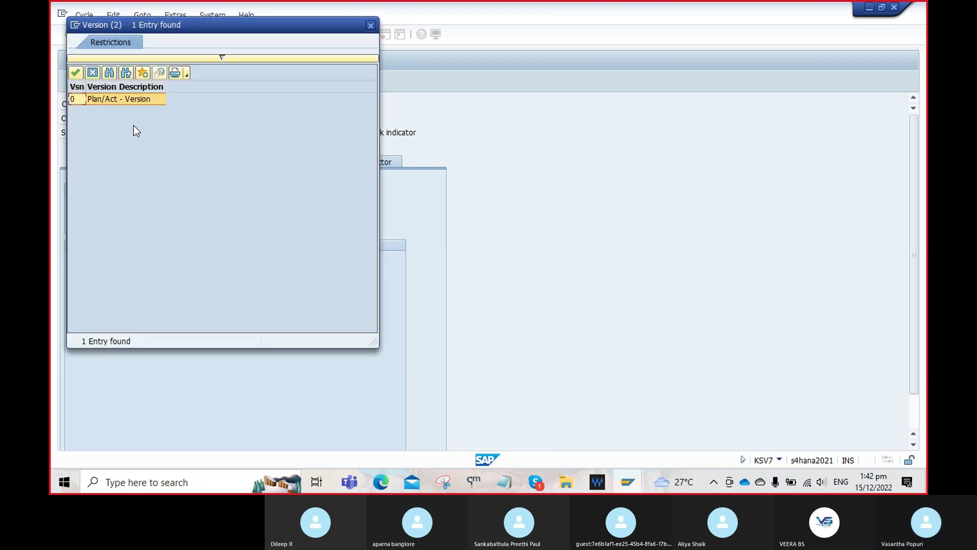
double_click(123, 96)
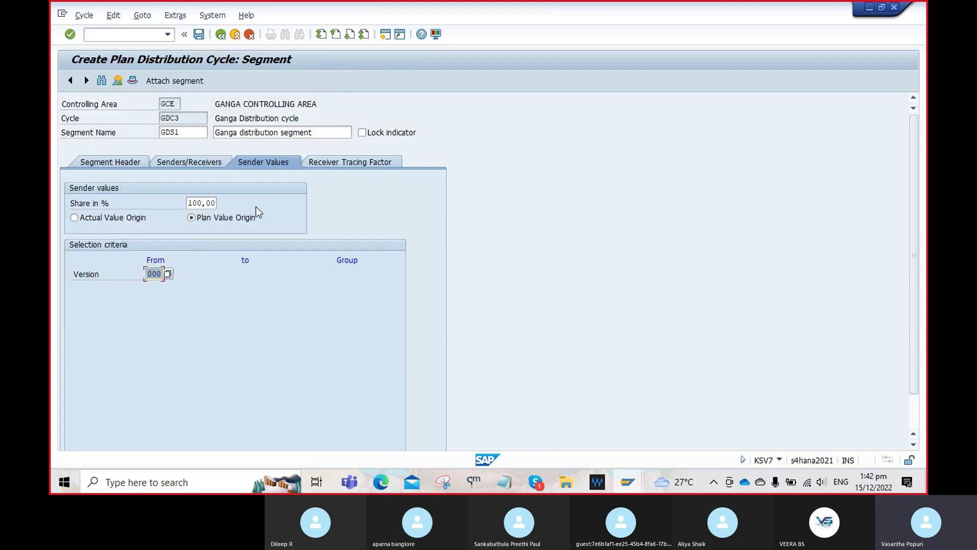
left_click(331, 162)
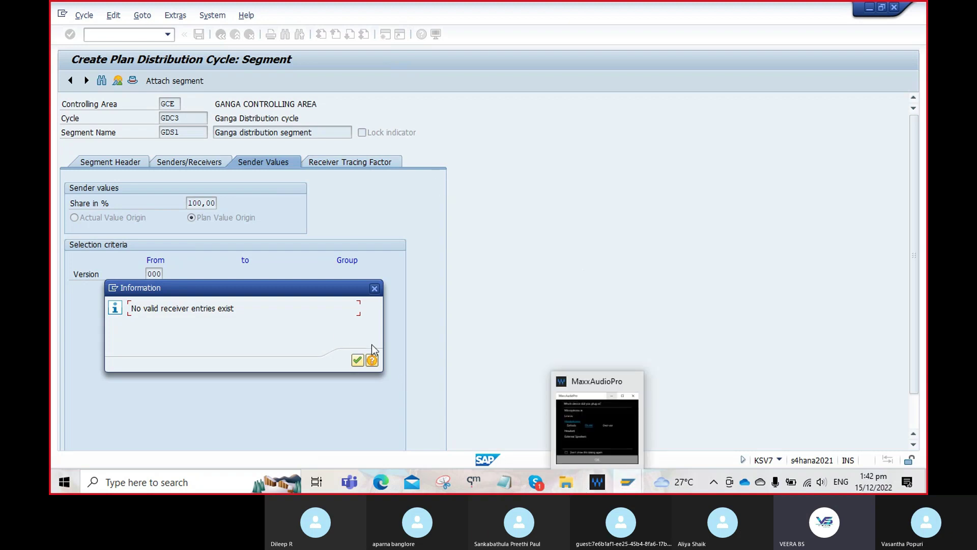
key("Return")
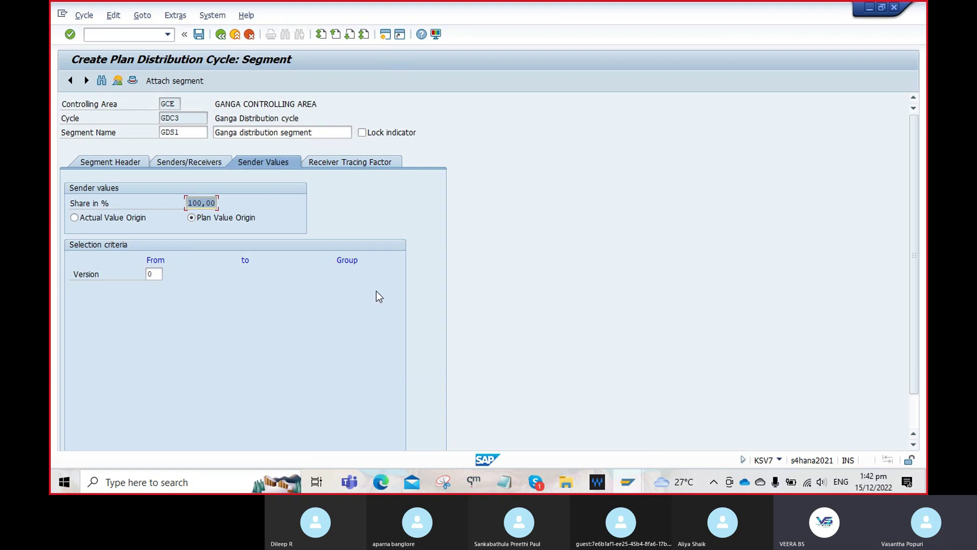
Switch to the SAP Easy Access session and examine the structure of cost center group AUDITDEPT through KSH2 - Change.
left_click(628, 482)
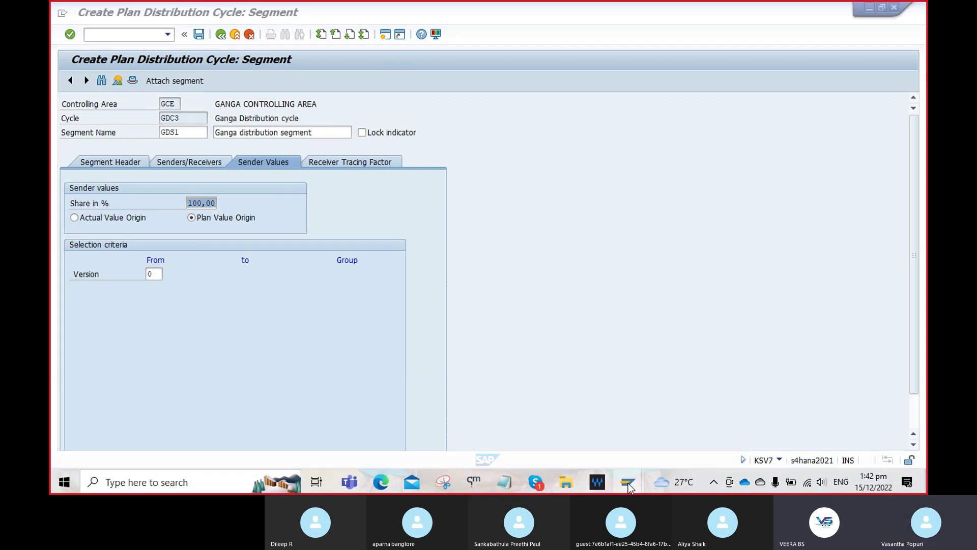
left_click(635, 448)
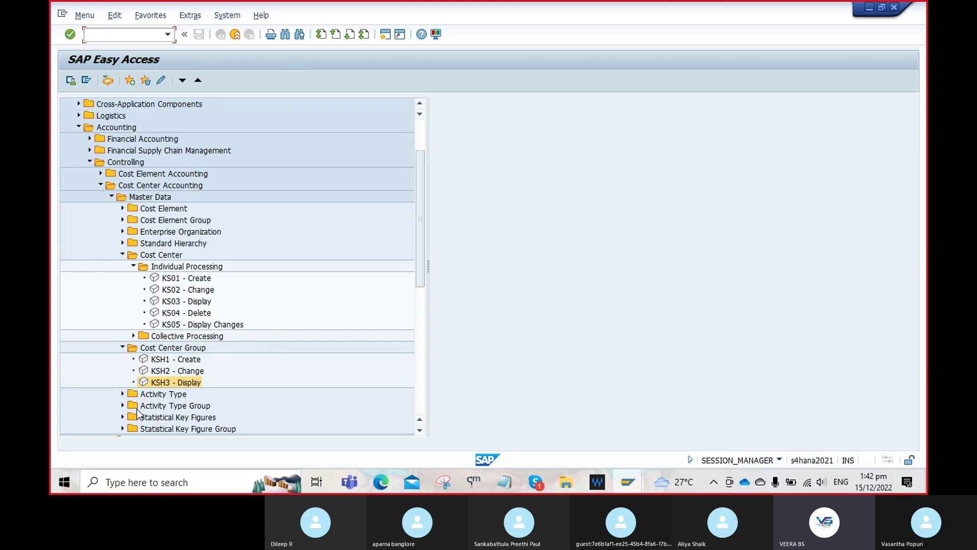
double_click(164, 371)
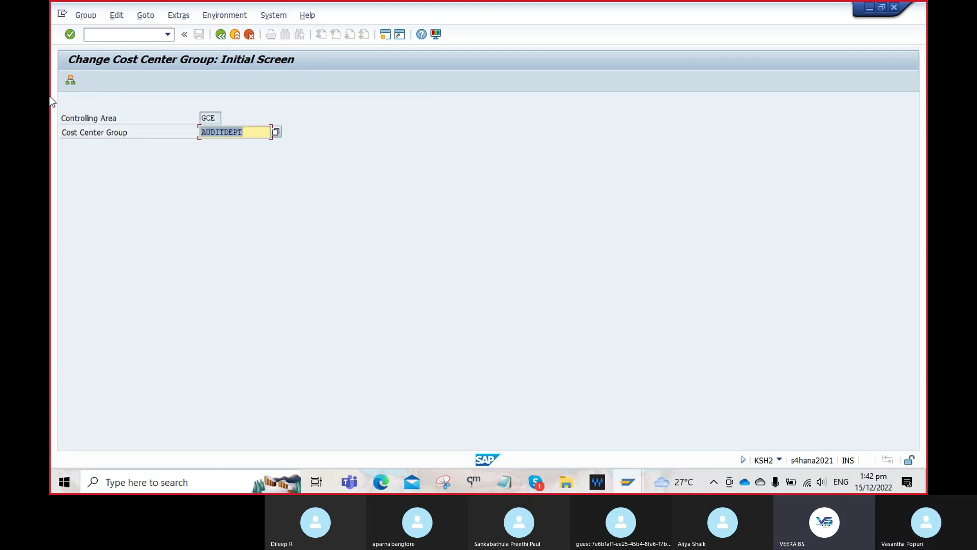
left_click(71, 80)
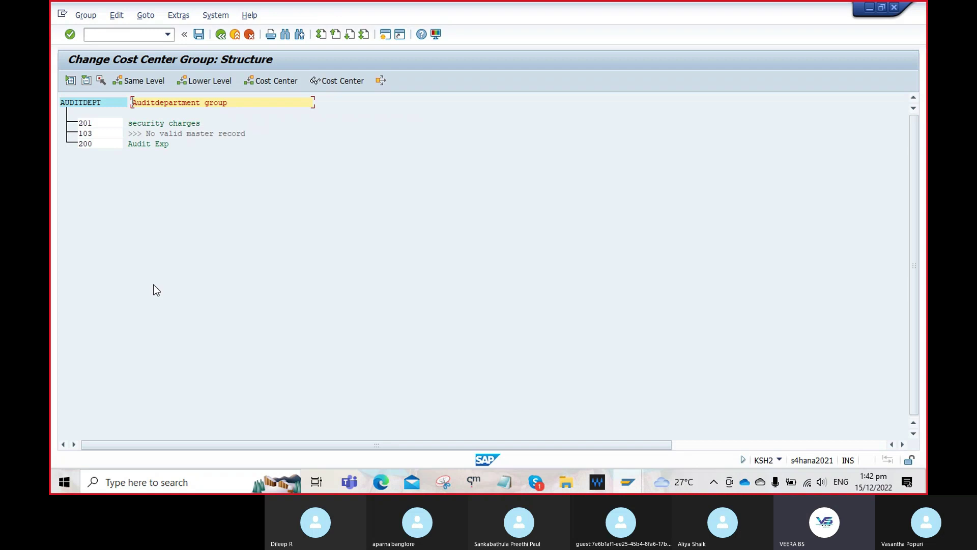
left_click(222, 35)
left_click(222, 35)
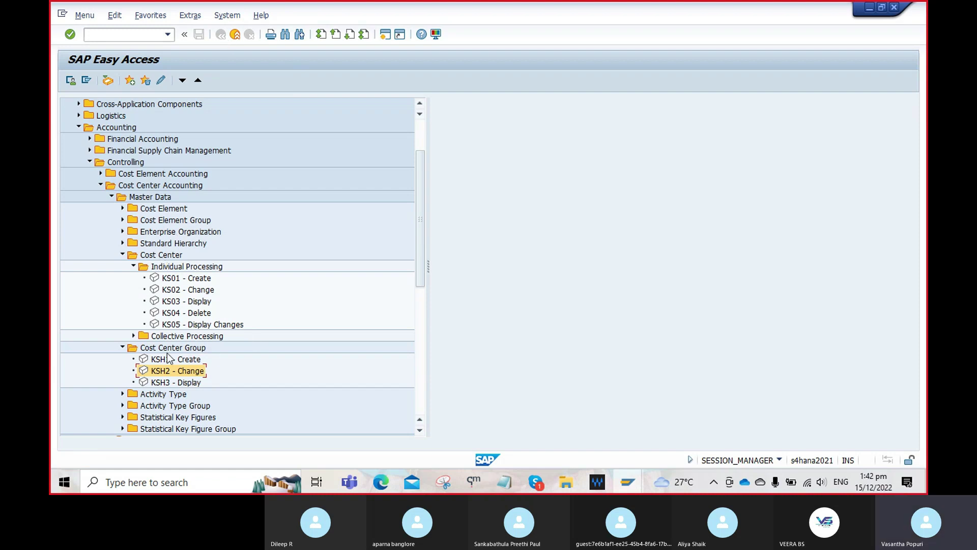
Start KSH1 - Create and enter ADPT as the name of the new cost center group.
double_click(156, 359)
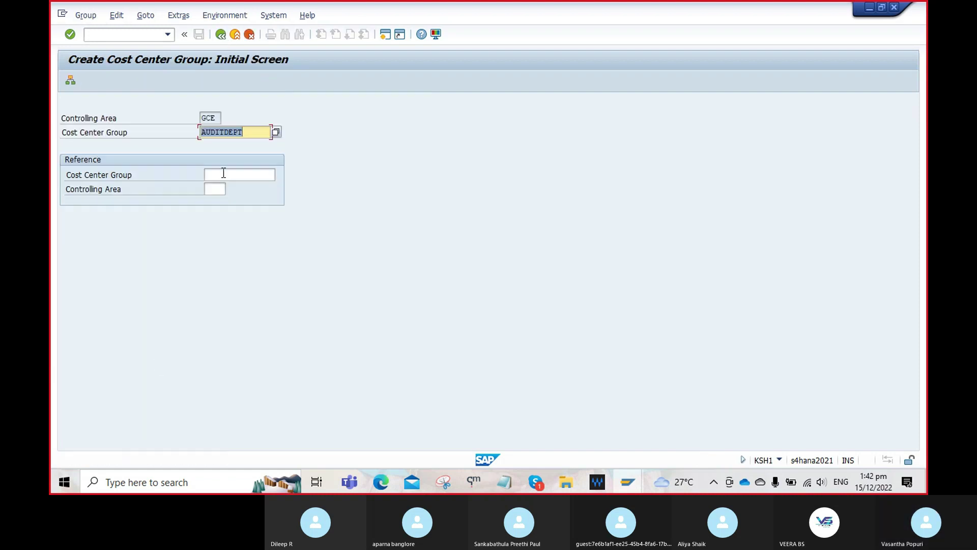
left_click(246, 132)
key("BackSpace")
key("BackSpace")
key("BackSpace")
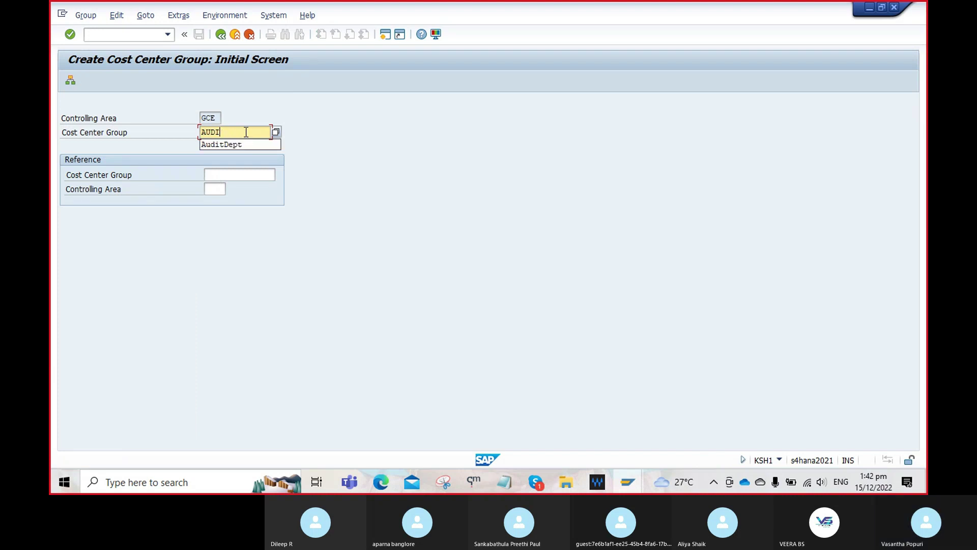
key("BackSpace")
key("BackSpace")
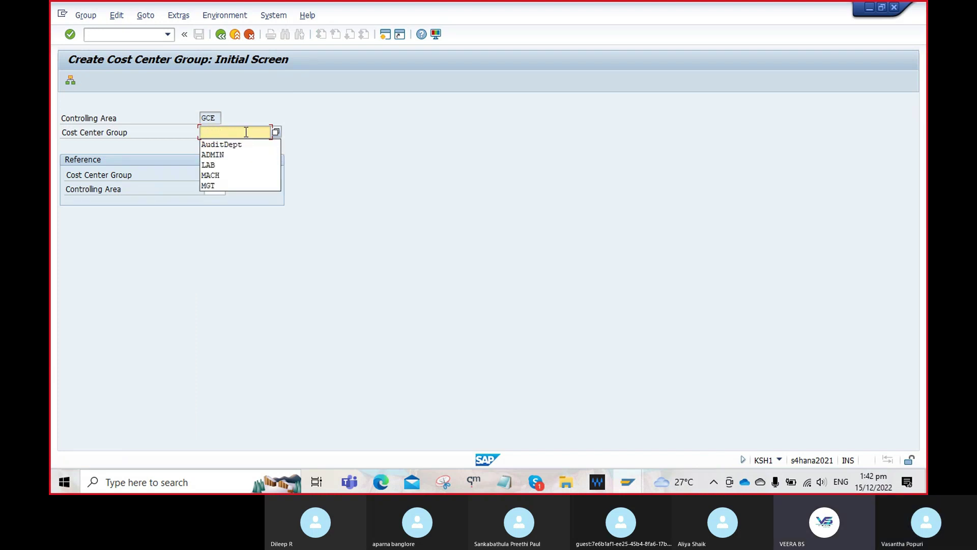
type("A")
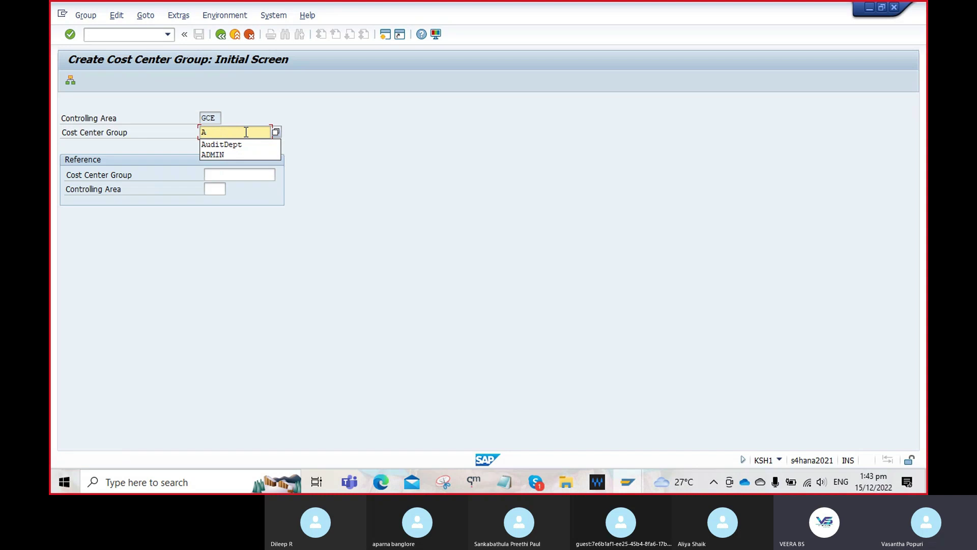
type("u")
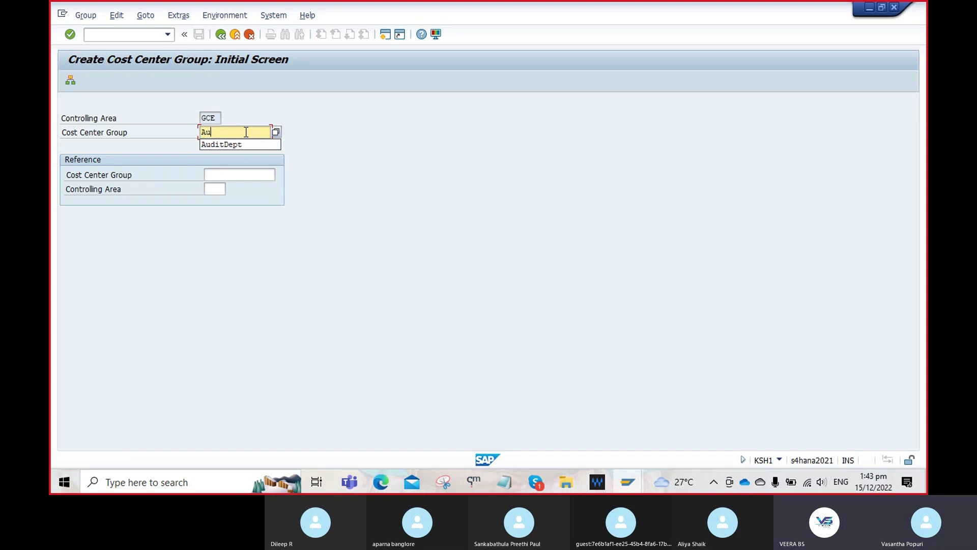
key("BackSpace")
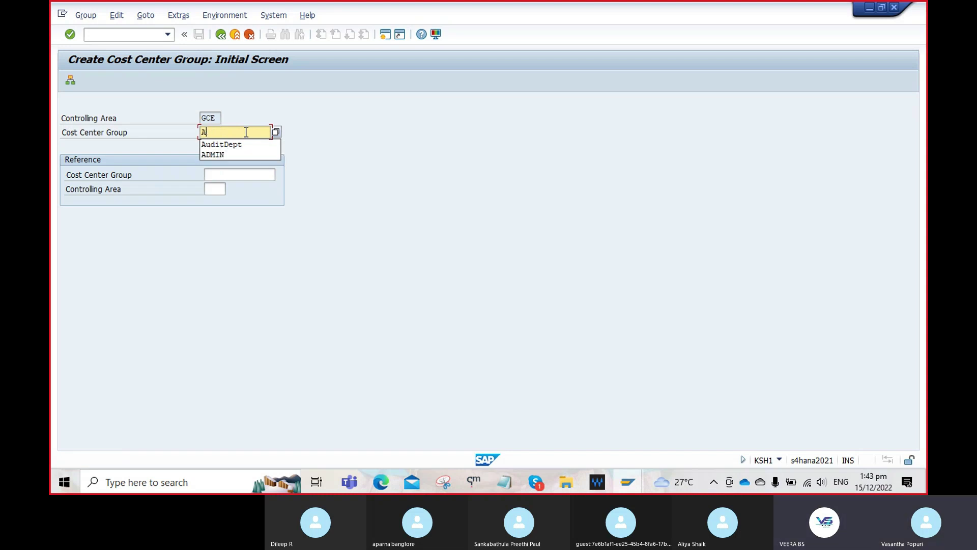
type("D")
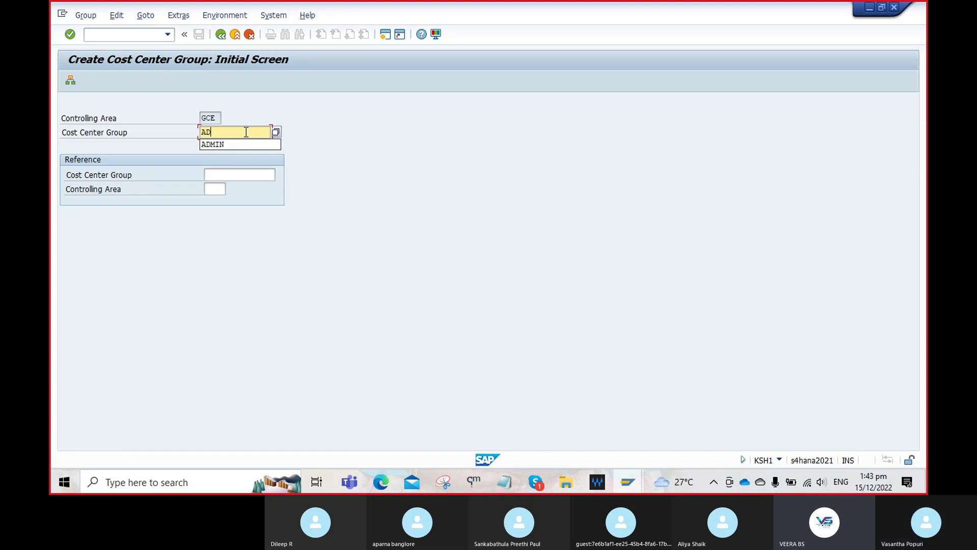
type("pt")
key("BackSpace")
key("BackSpace")
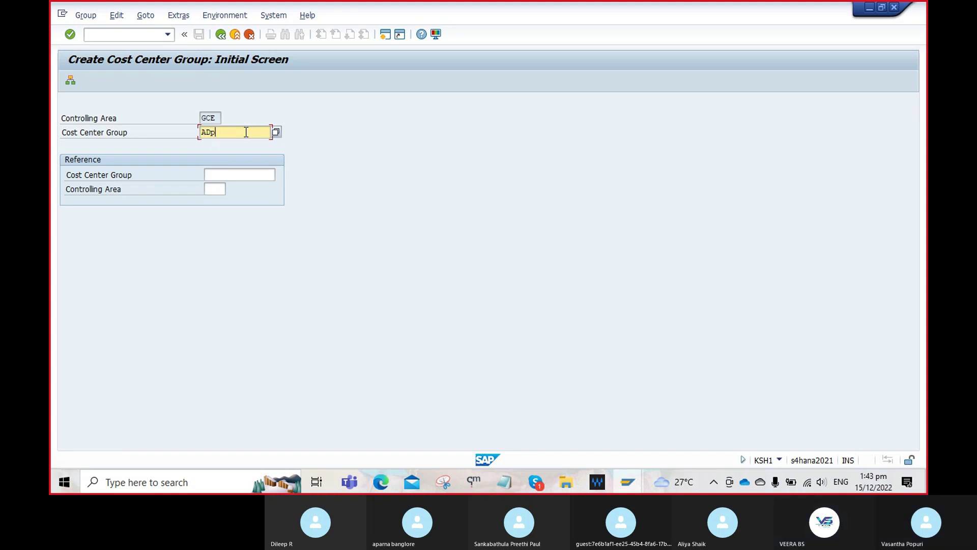
type("PT")
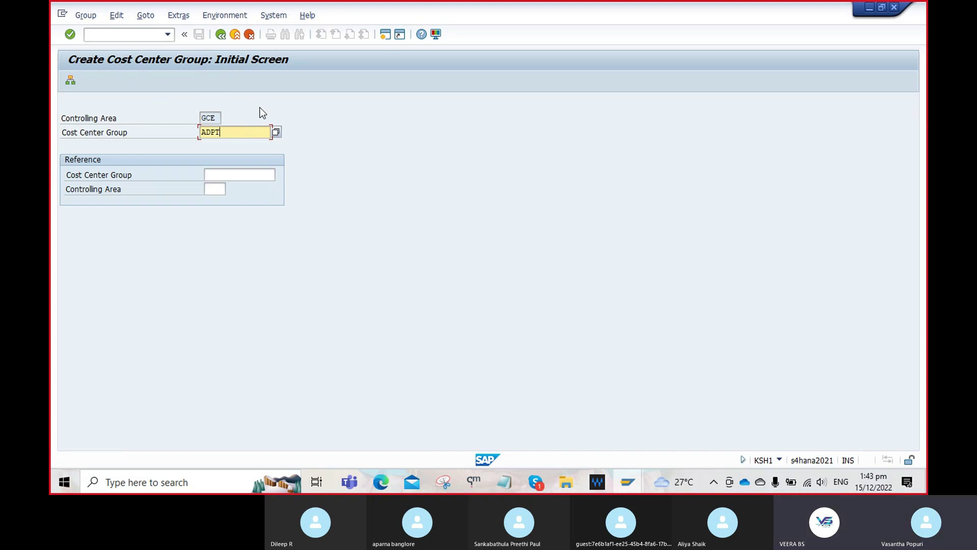
Open the structure of group ADPT and enter "Auditdepartment Group" as its description.
left_click(67, 82)
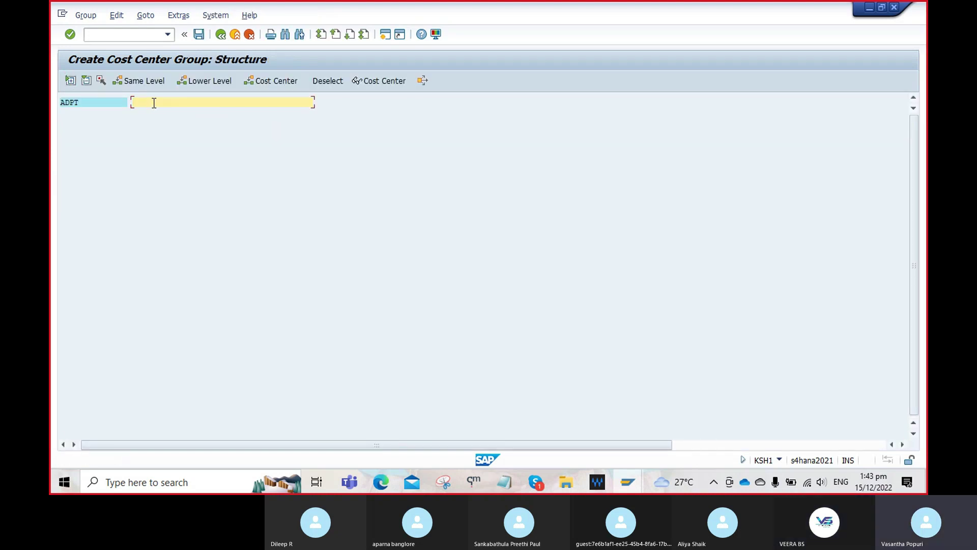
type("D")
key("BackSpace")
type("u")
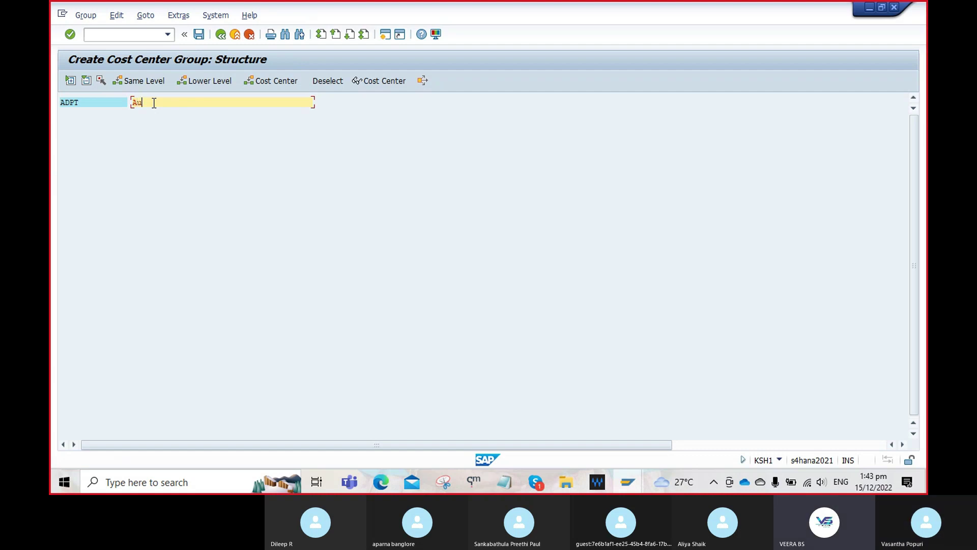
type("dito")
type("epart")
type("ment Group")
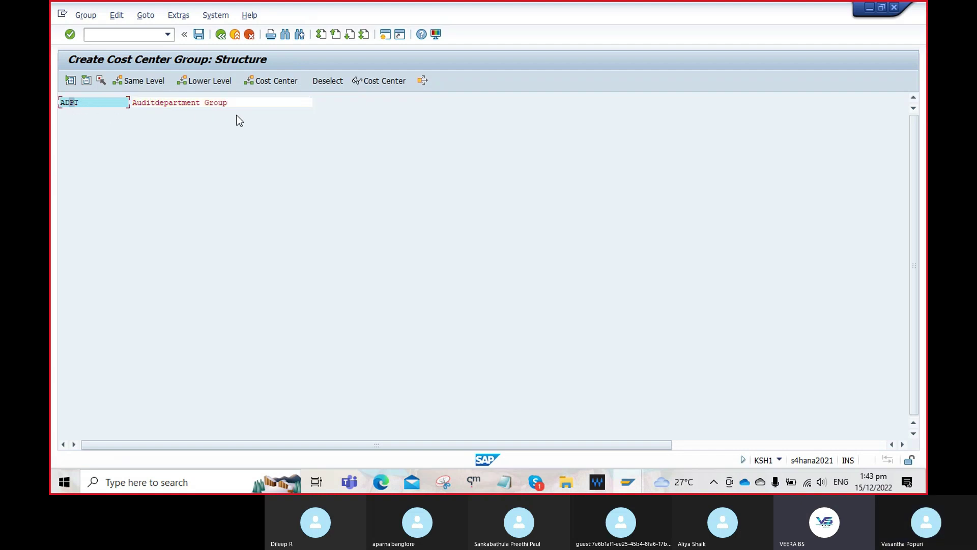
Assign cost centers 200, AUDIT EXP, and 201, SECURITY CHARGES, to group ADPT and save the group.
left_click(271, 83)
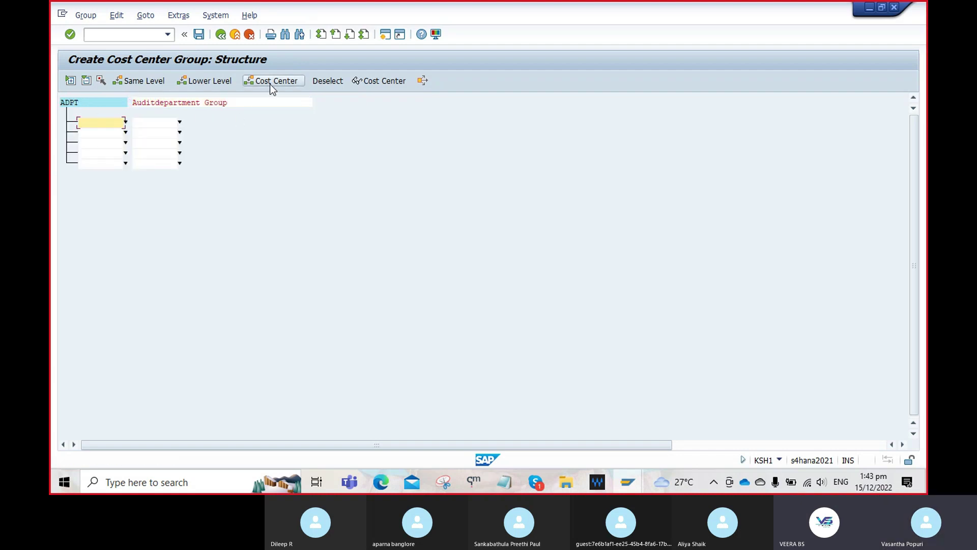
left_click(125, 123)
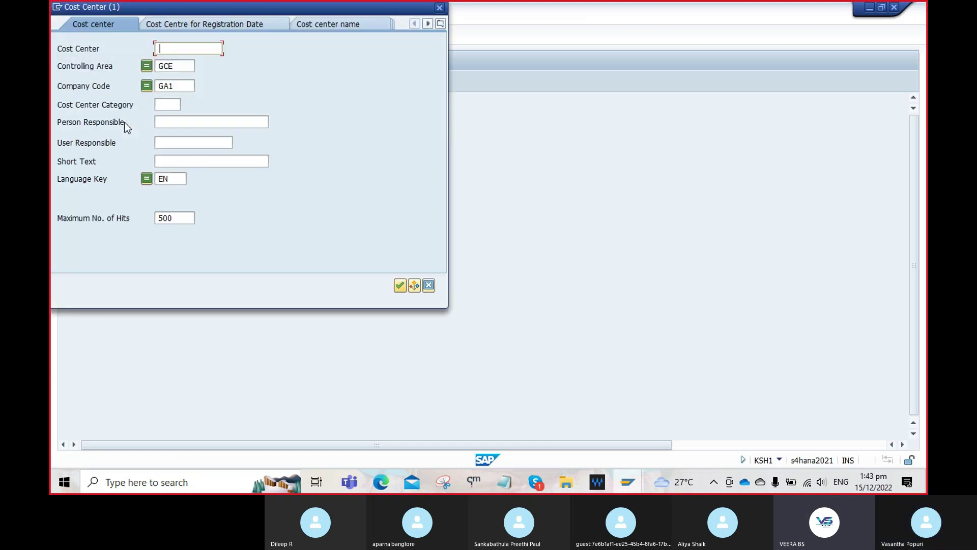
left_click(400, 286)
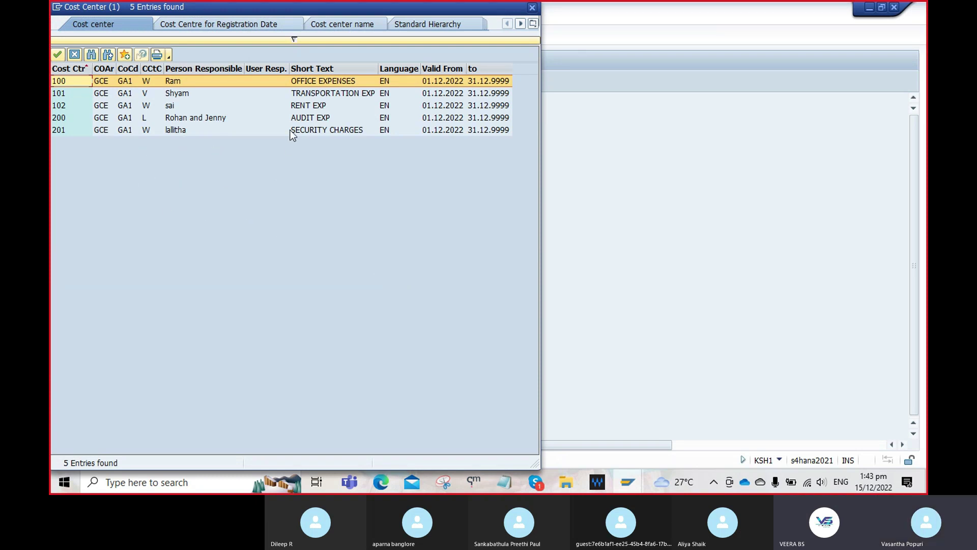
left_click(301, 119)
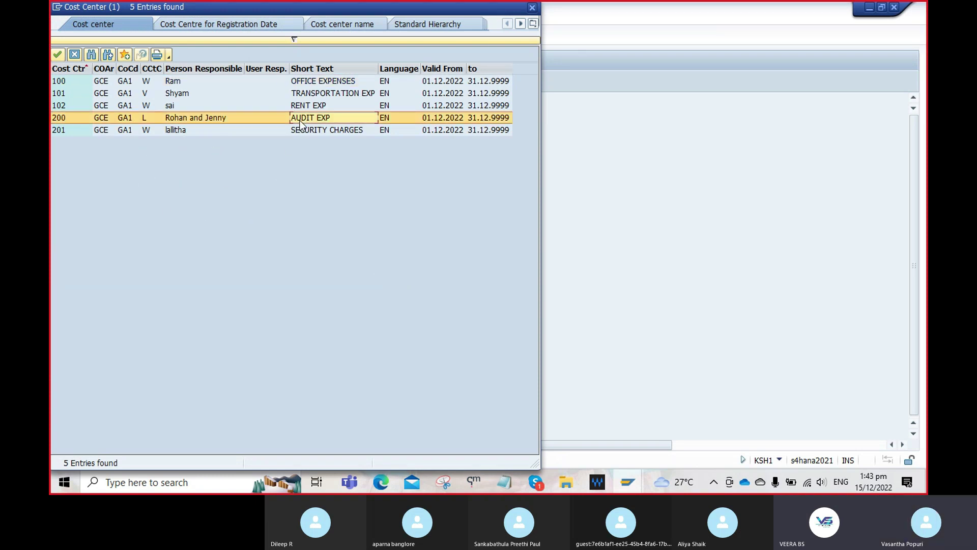
double_click(301, 124)
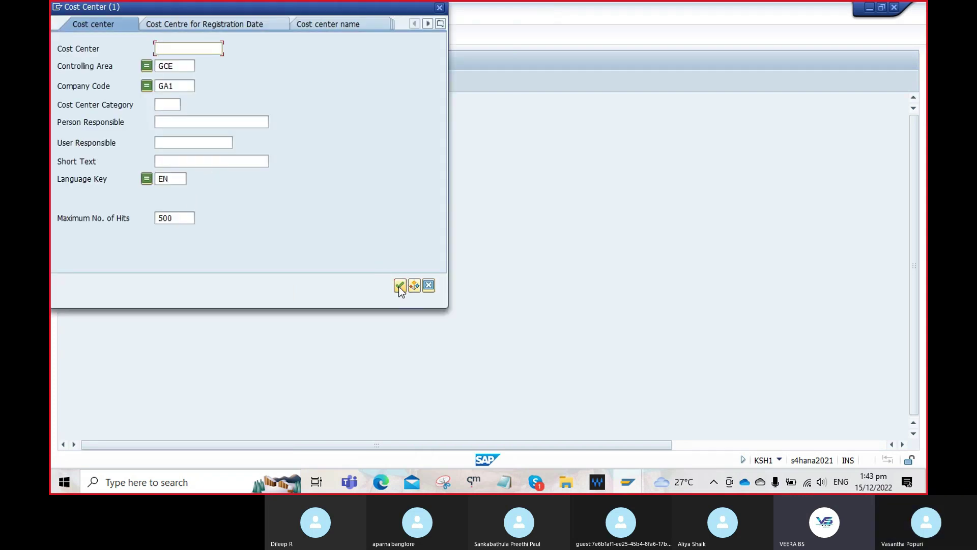
left_click(398, 286)
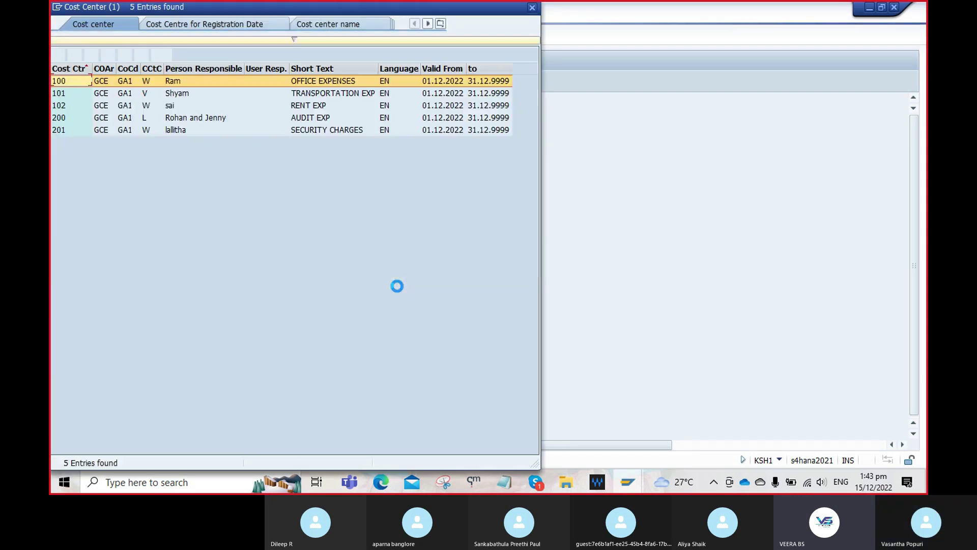
double_click(179, 134)
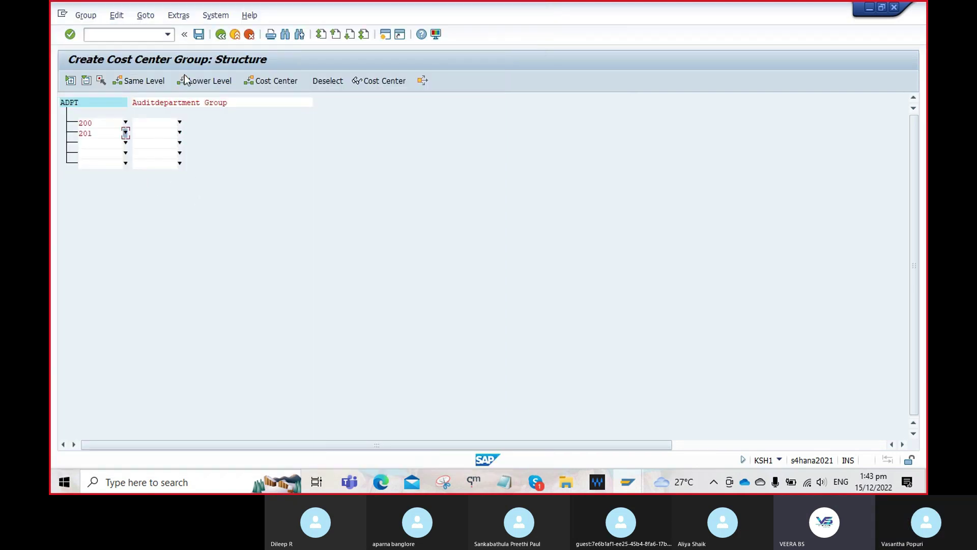
left_click(199, 34)
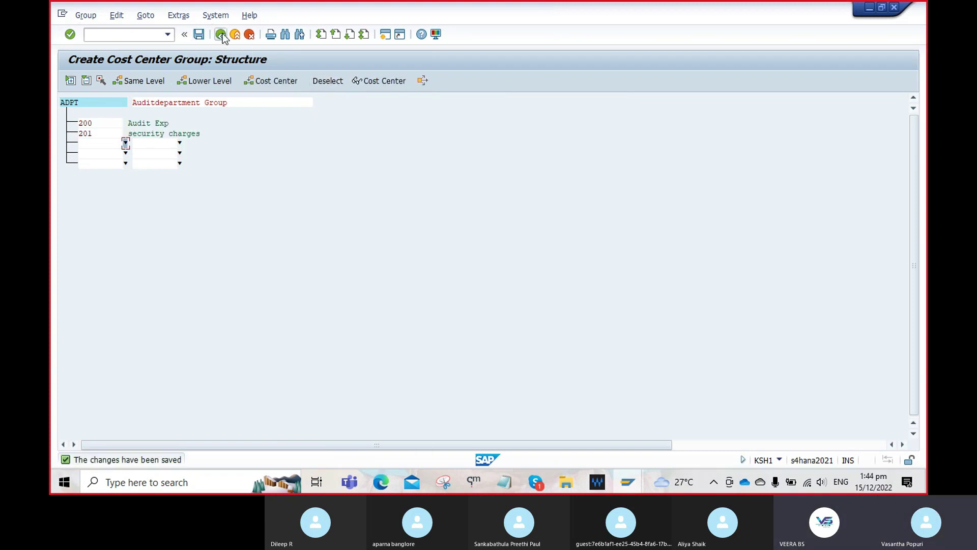
left_click(221, 34)
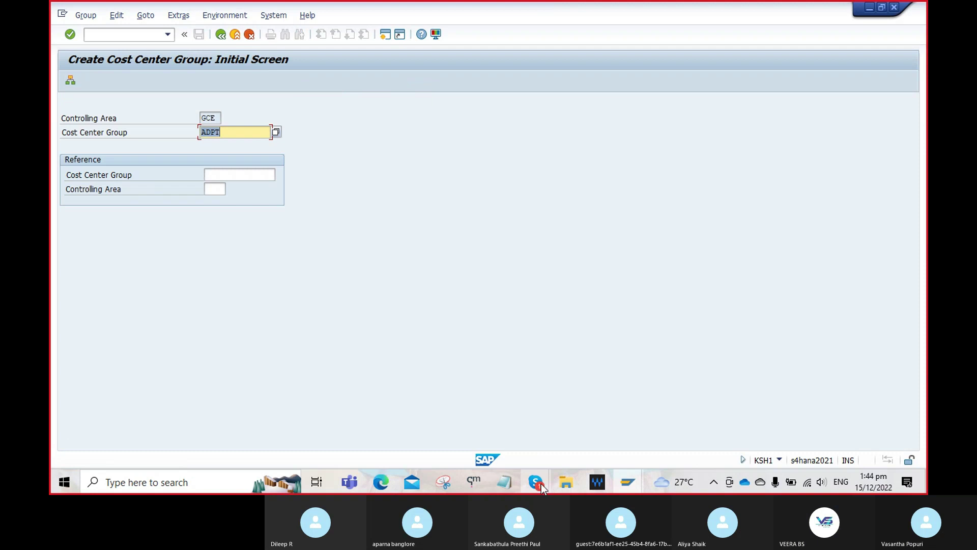
Switch to the plan distribution cycle session and try to open the receiver tracing factors of segment GDS1.
left_click(627, 482)
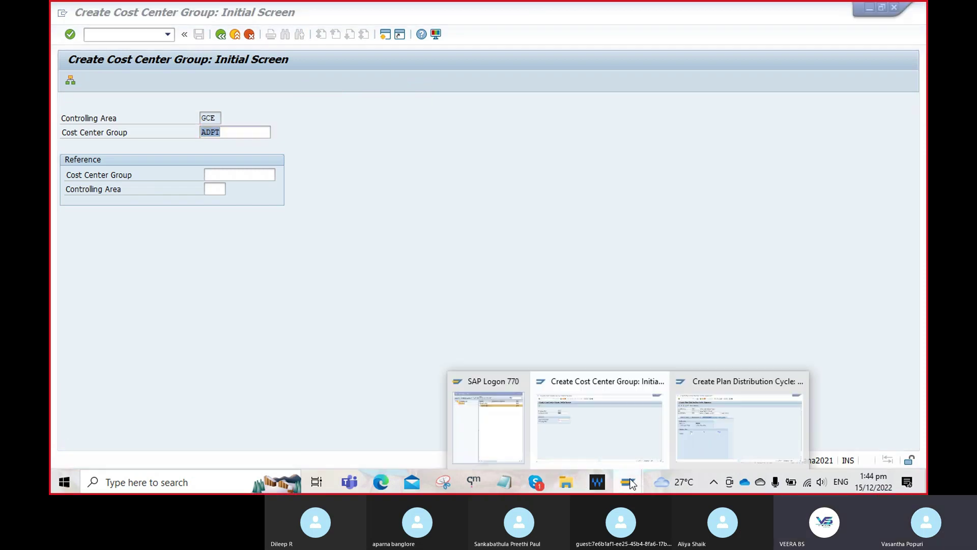
left_click(709, 440)
left_click(321, 164)
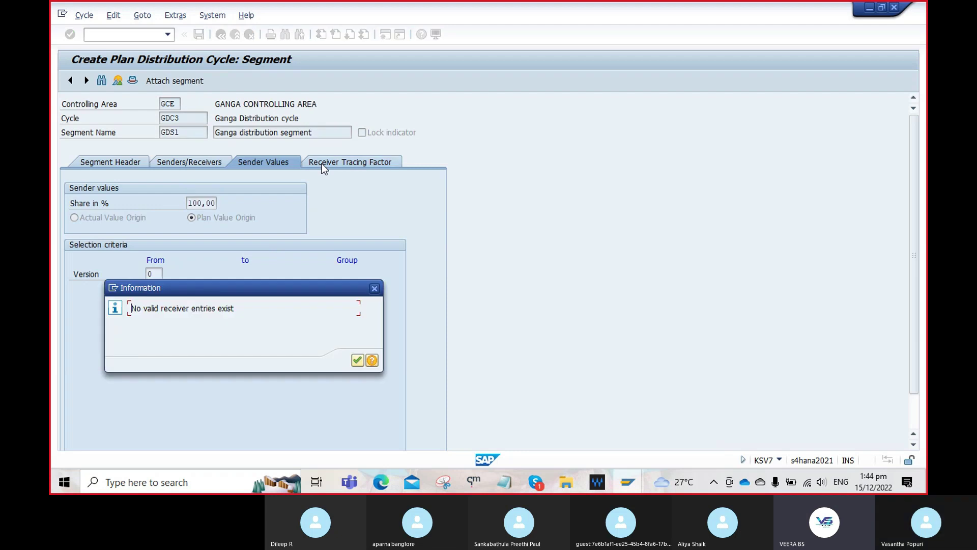
left_click(375, 288)
In the segment's senders and receivers, clear the sender cost center and reselect cost center 200, AUDIT EXP.
left_click(213, 161)
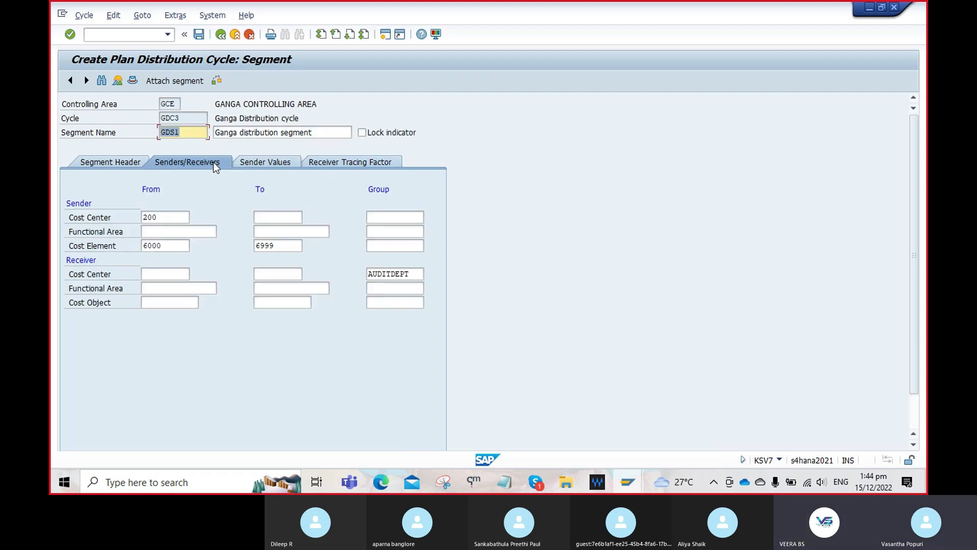
left_click(163, 217)
key("BackSpace")
key("BackSpace")
key("BackSpace")
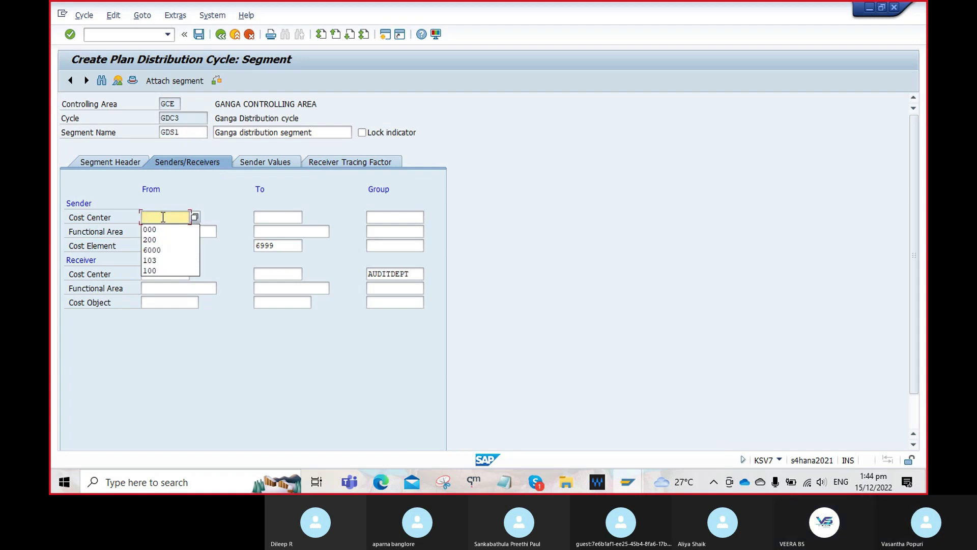
left_click(197, 216)
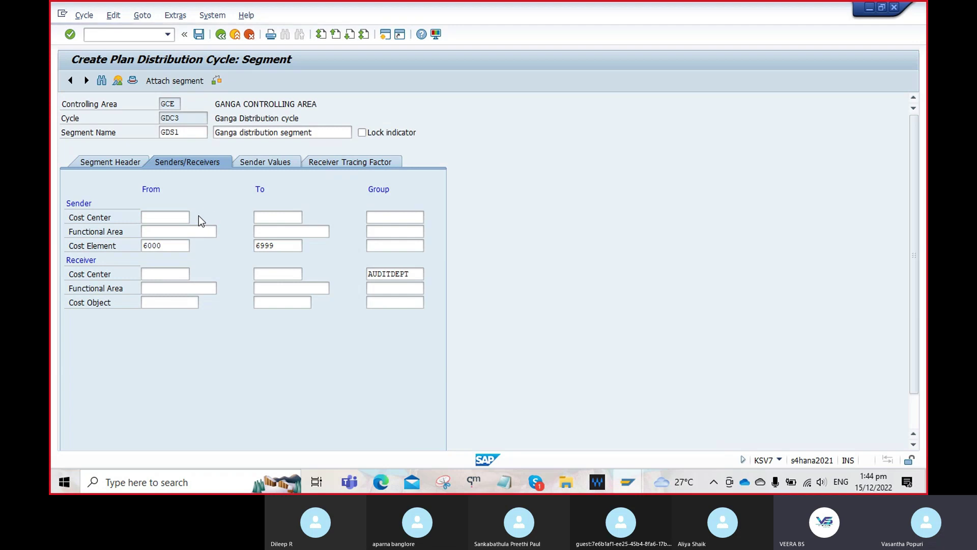
left_click(422, 302)
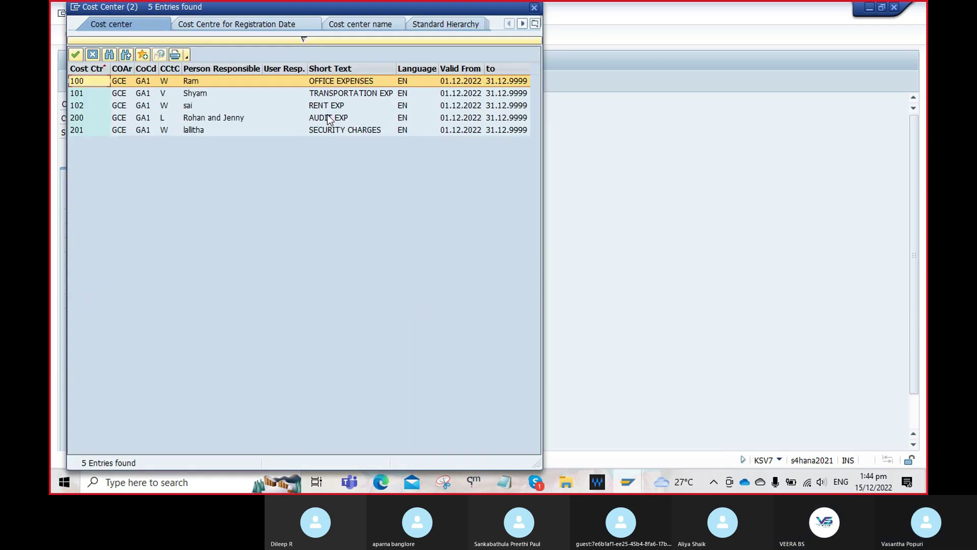
double_click(329, 118)
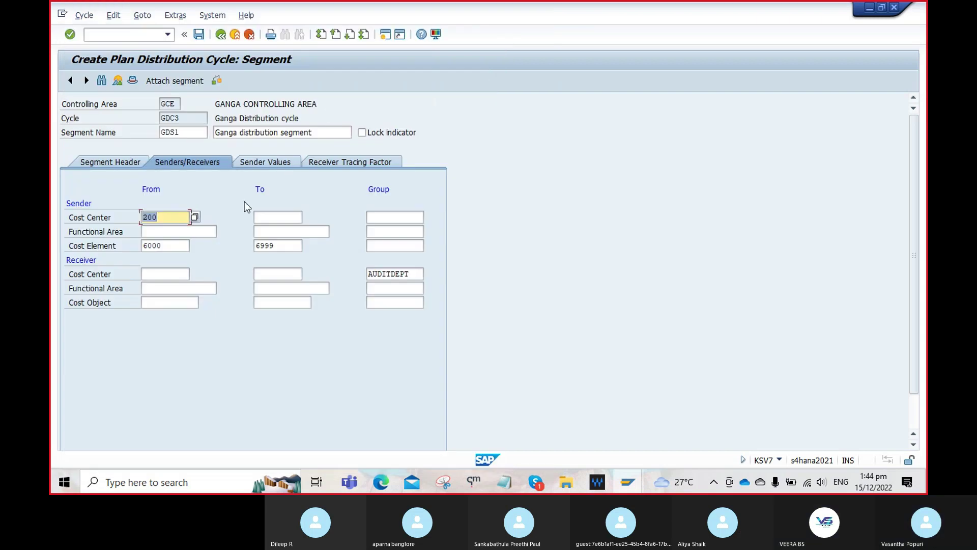
Clear the start of the sender cost element range and re-enter 6000.
left_click(182, 247)
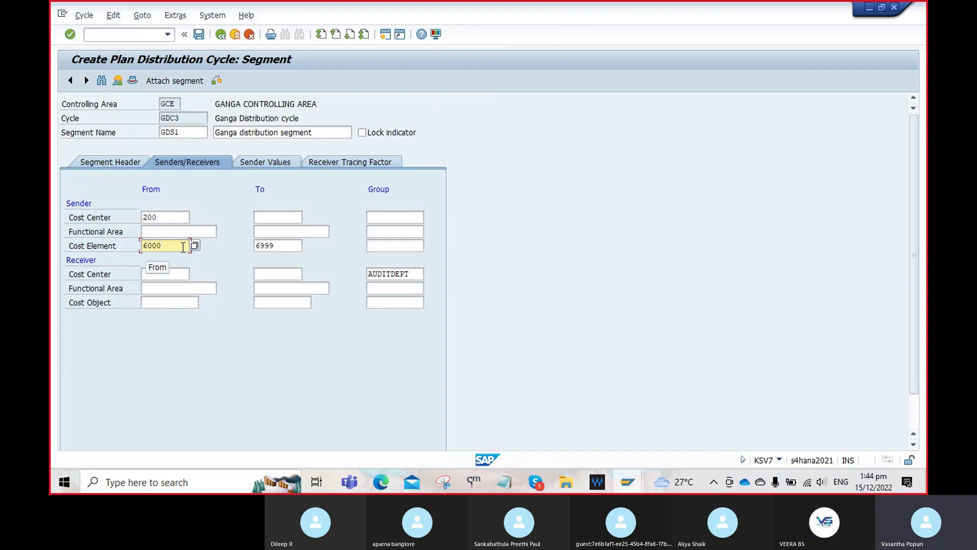
key("BackSpace")
key("BackSpace")
key("BackSpace")
key("BackSpace")
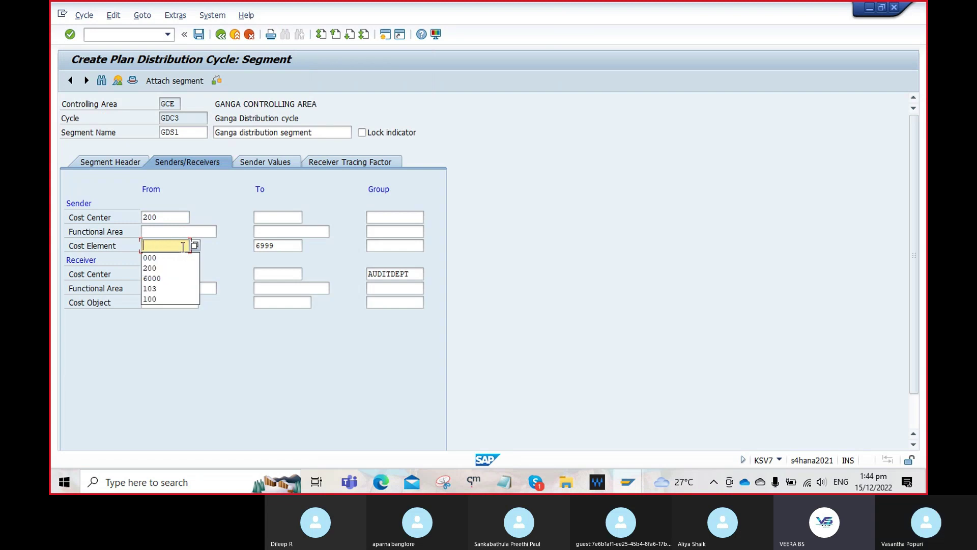
left_click(161, 277)
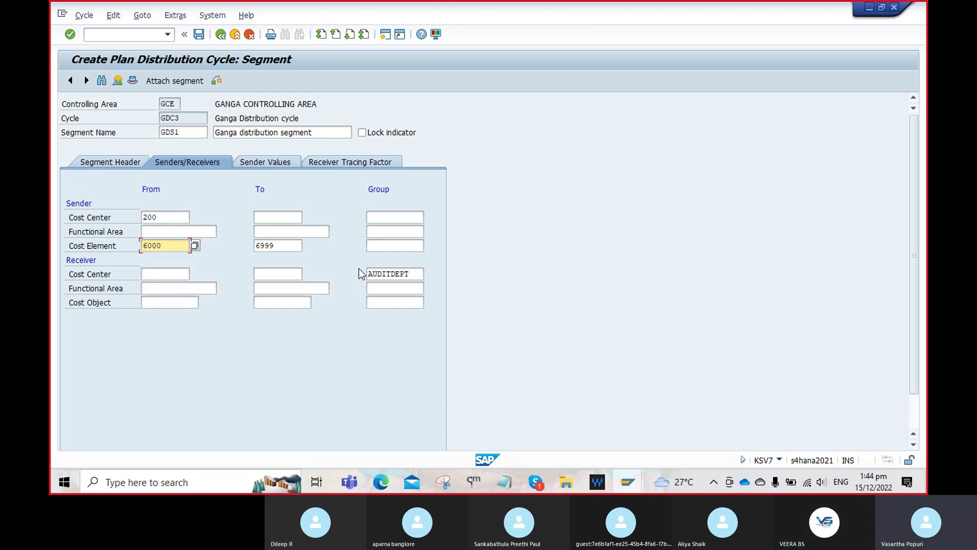
Set the receiver cost center group to ADPT and try to open the receiver tracing factors.
left_click(409, 274)
left_click(429, 275)
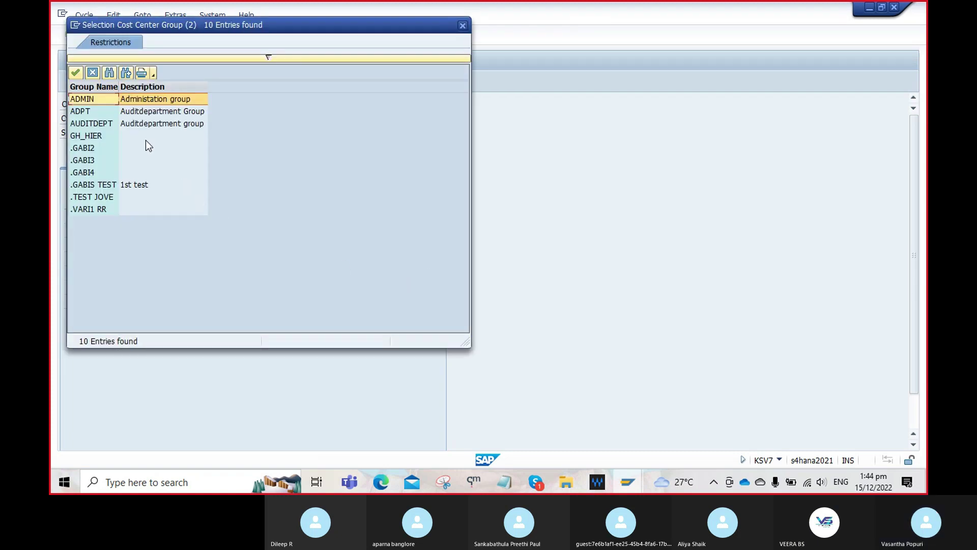
double_click(138, 112)
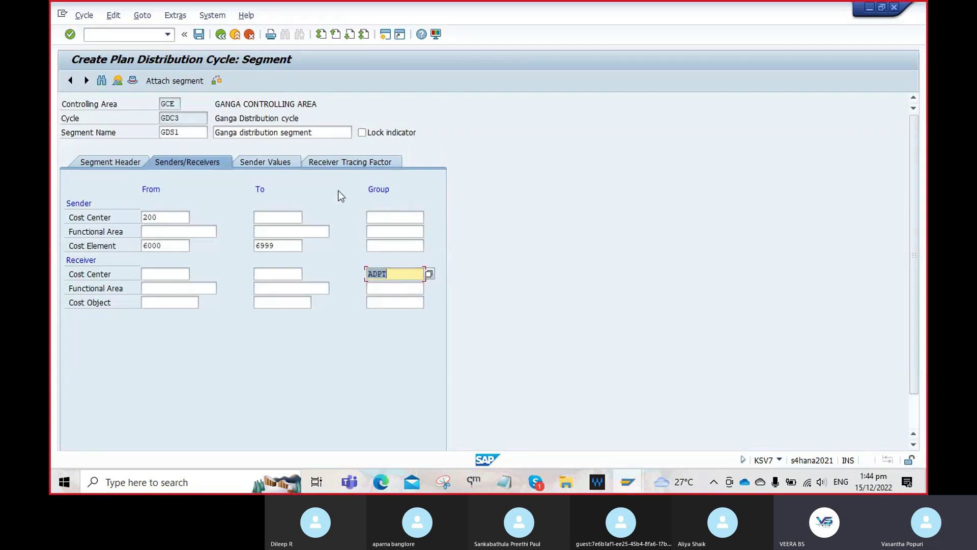
left_click(323, 163)
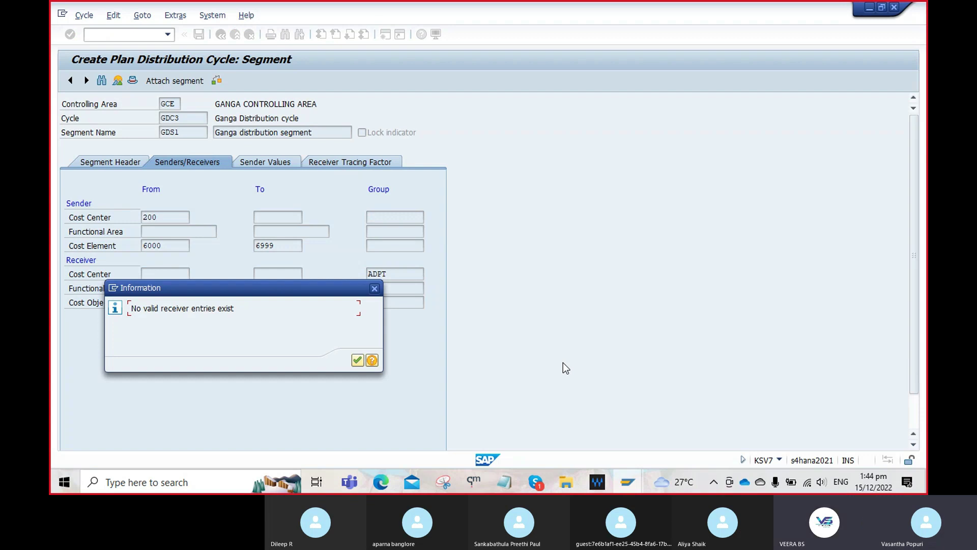
left_click(375, 288)
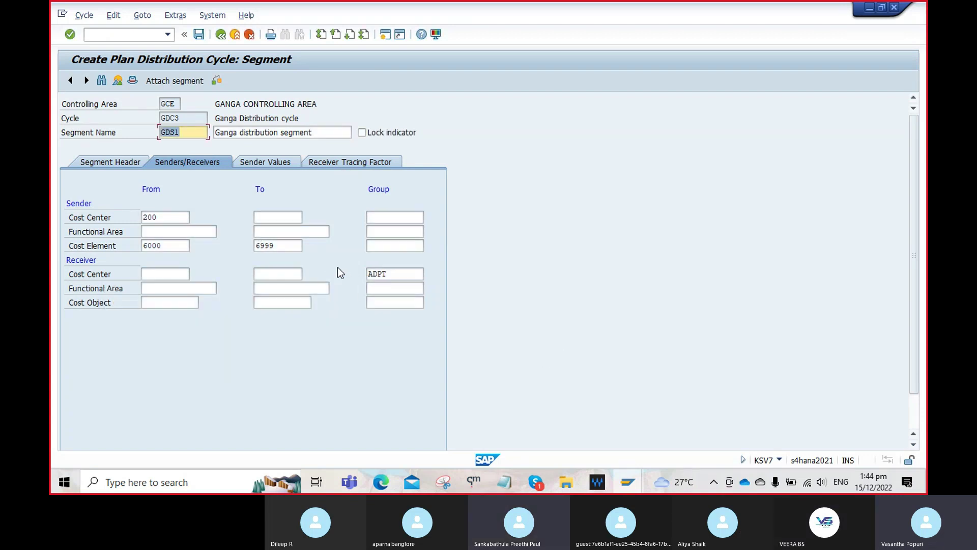
Select version 000 in the segment's sender values and retry opening the receiver tracing factors.
left_click(280, 164)
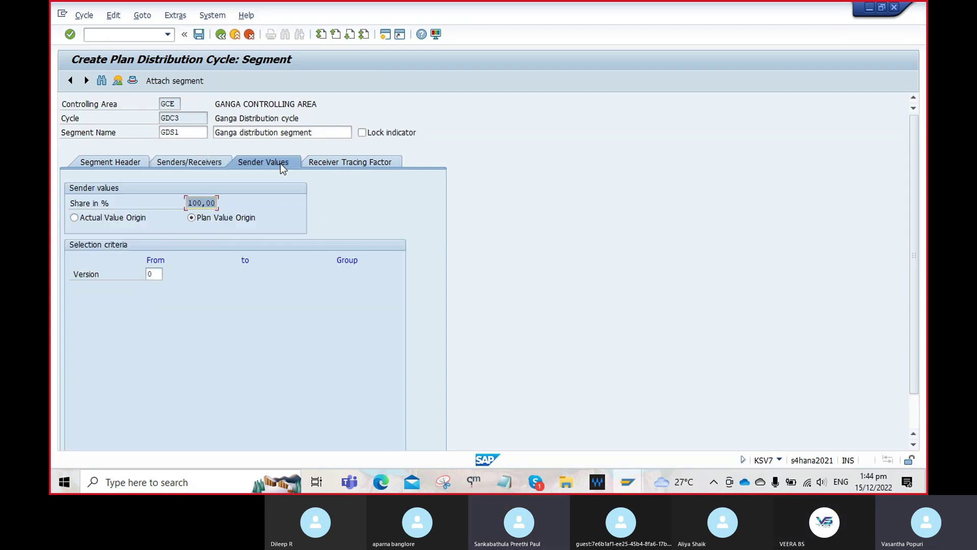
left_click(153, 274)
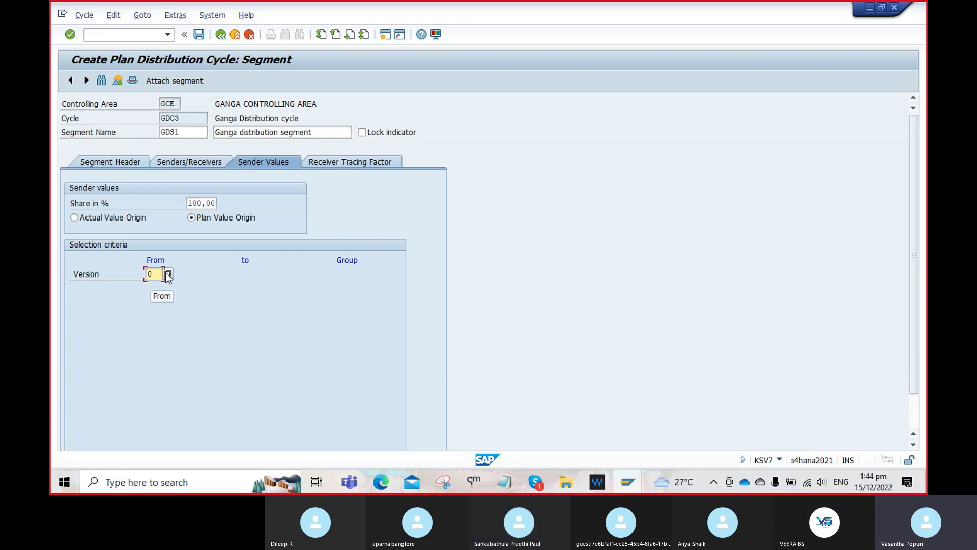
left_click(168, 275)
double_click(109, 99)
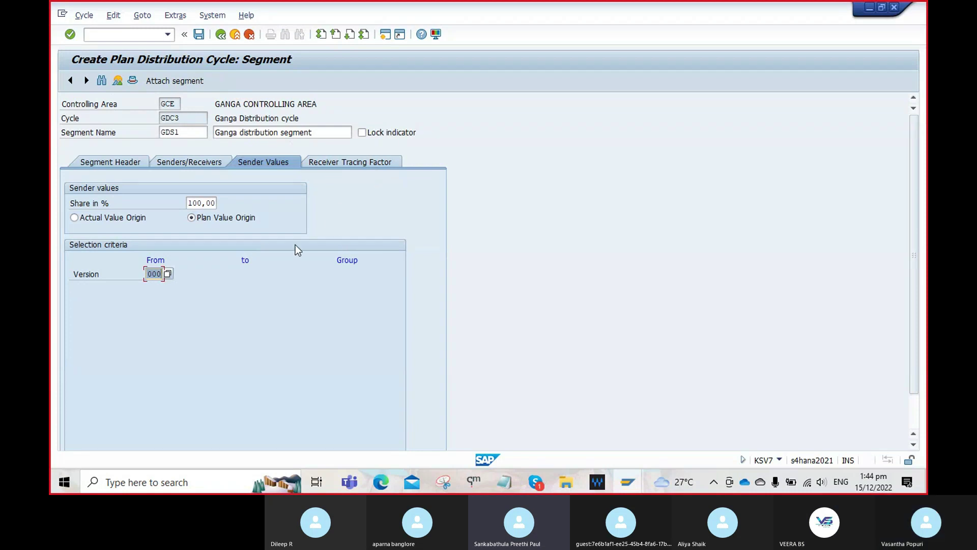
left_click(329, 163)
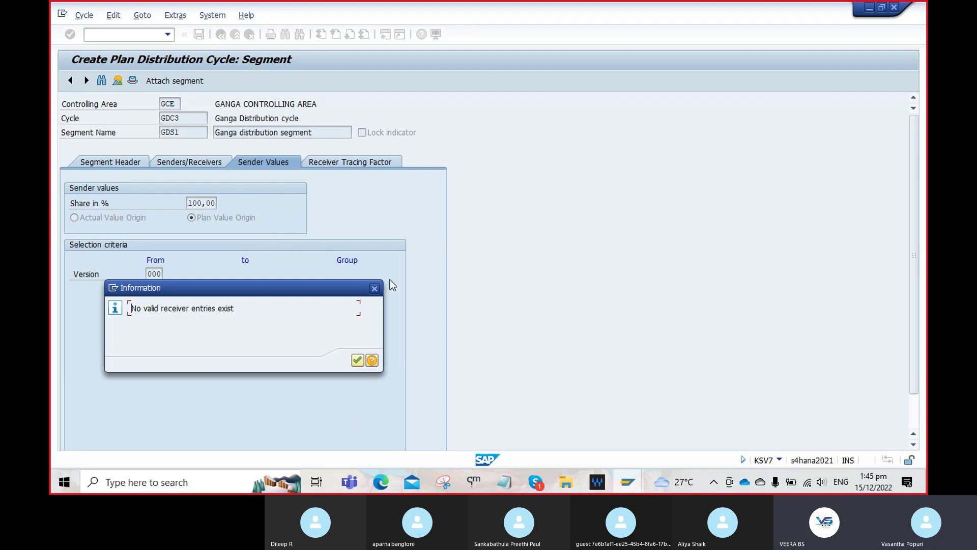
left_click(375, 288)
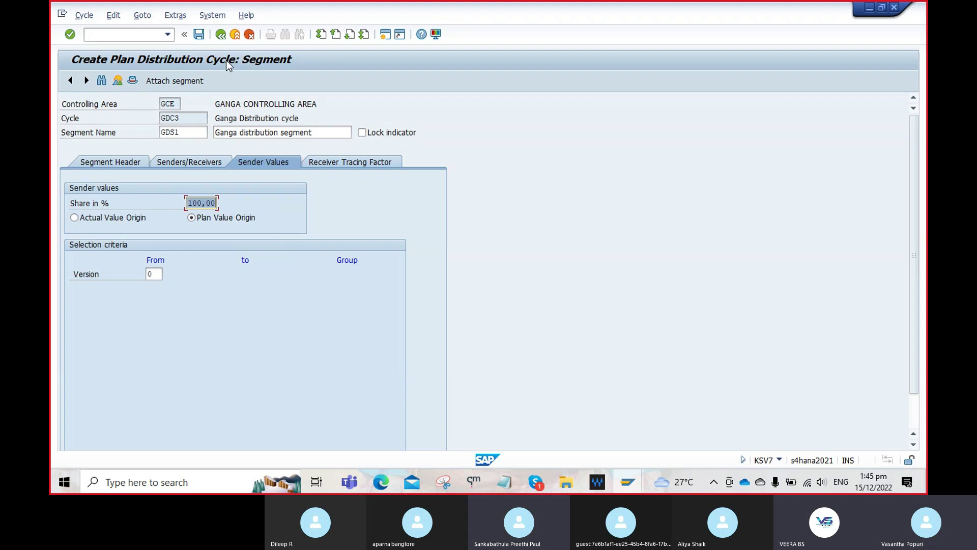
Leave the segment and header data of cycle GDC3, discarding the cycle without saving.
left_click(220, 35)
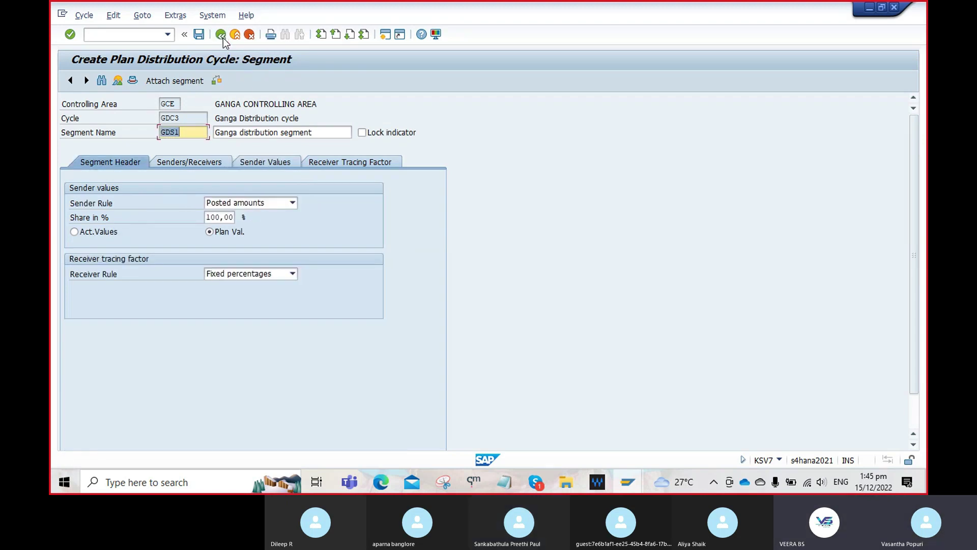
left_click(221, 34)
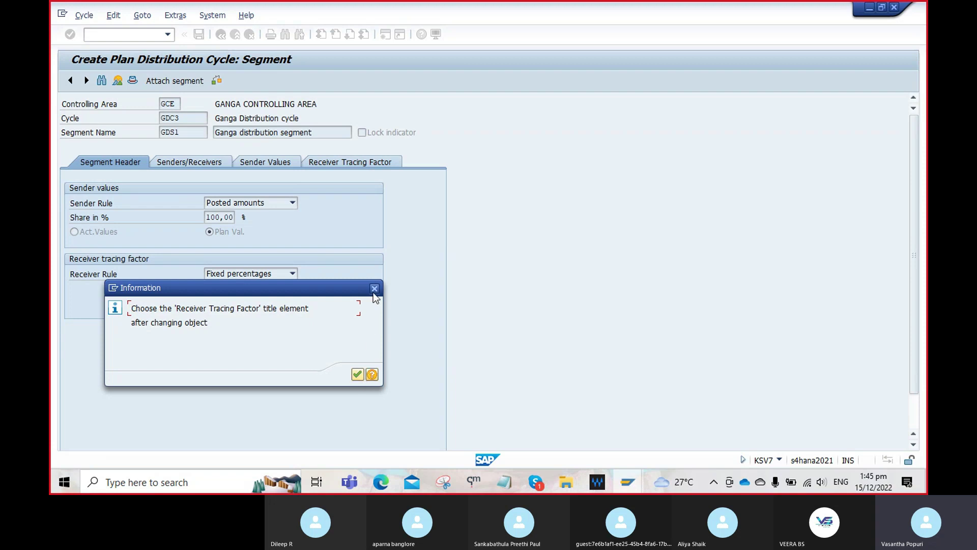
left_click(374, 292)
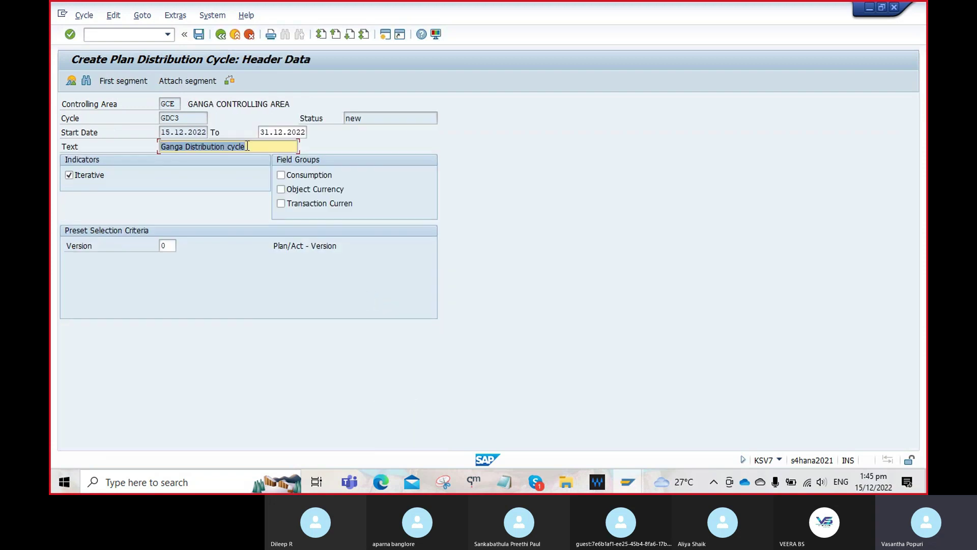
left_click(221, 34)
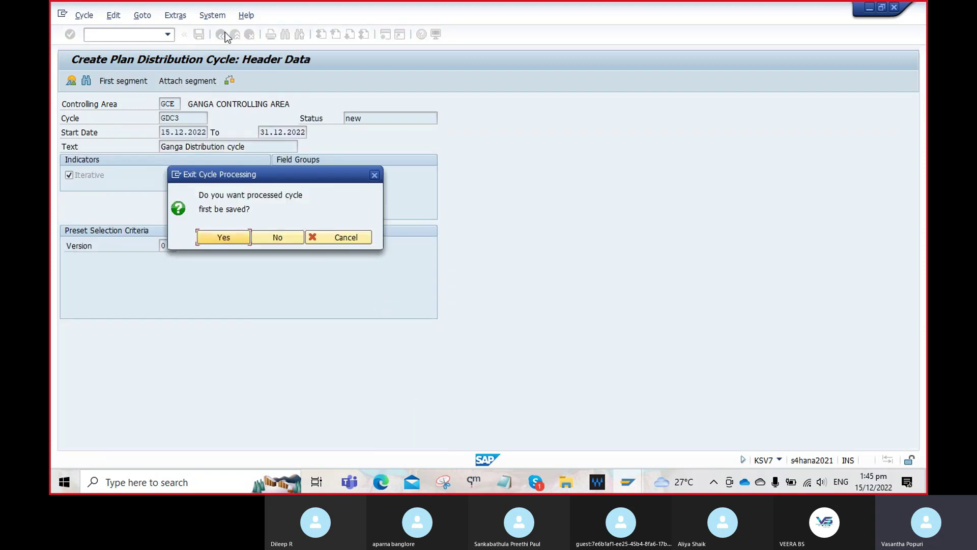
left_click(275, 238)
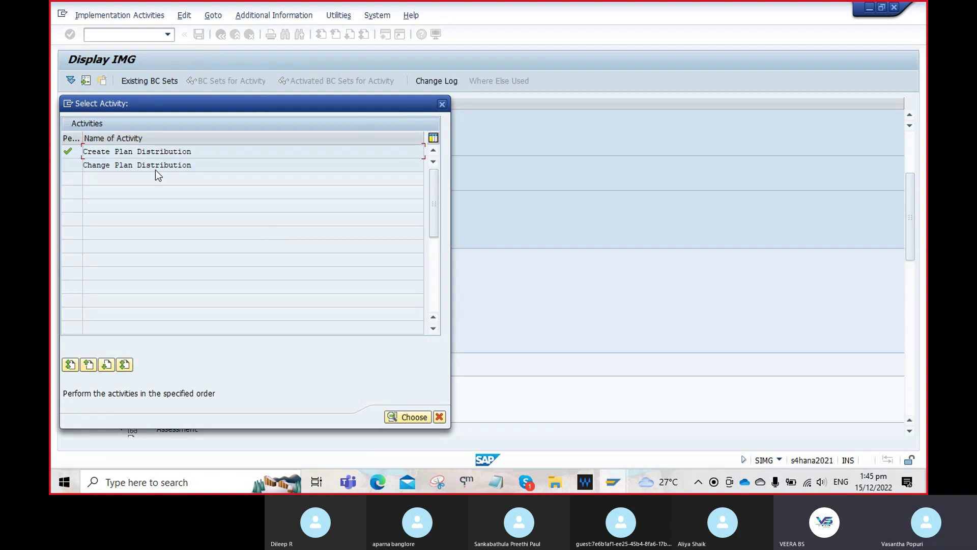
Start Create Plan Distribution for a cycle named GDC with start date 01.12.2022 and open its header data.
double_click(148, 152)
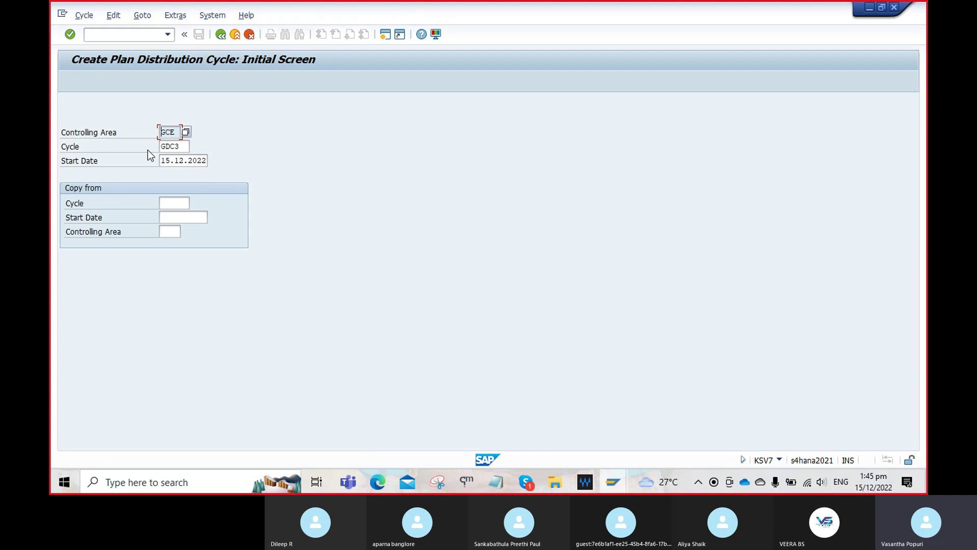
left_click(195, 159)
left_click(185, 146)
key("BackSpace")
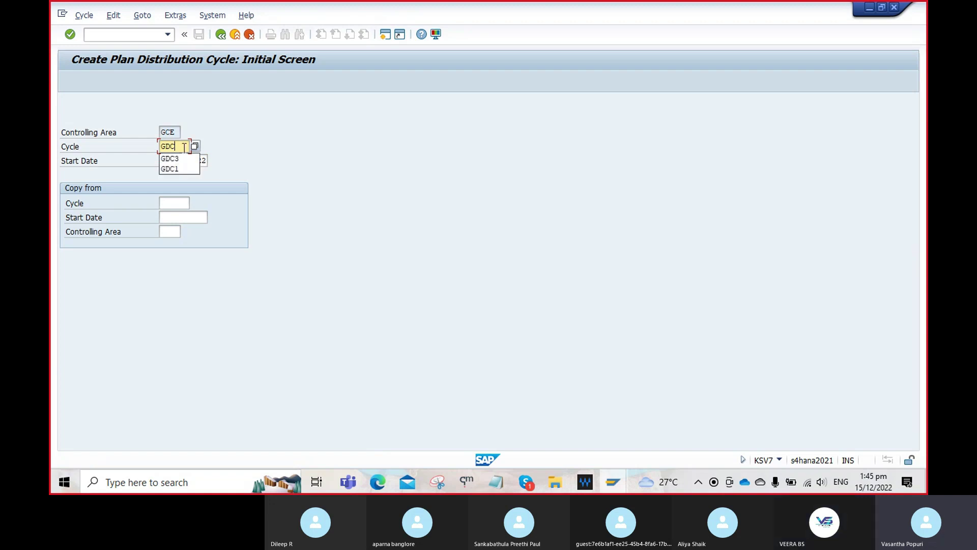
left_click(226, 139)
left_click(206, 161)
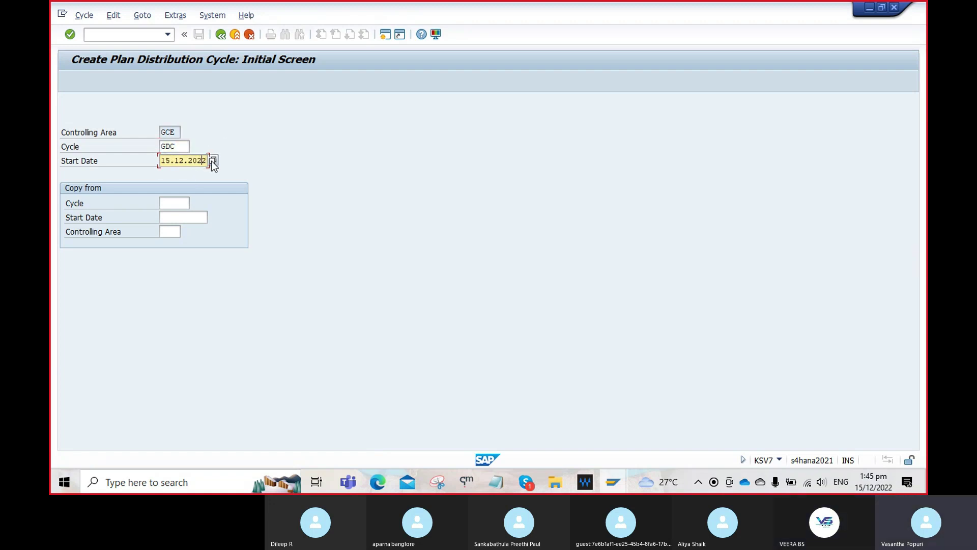
left_click(212, 161)
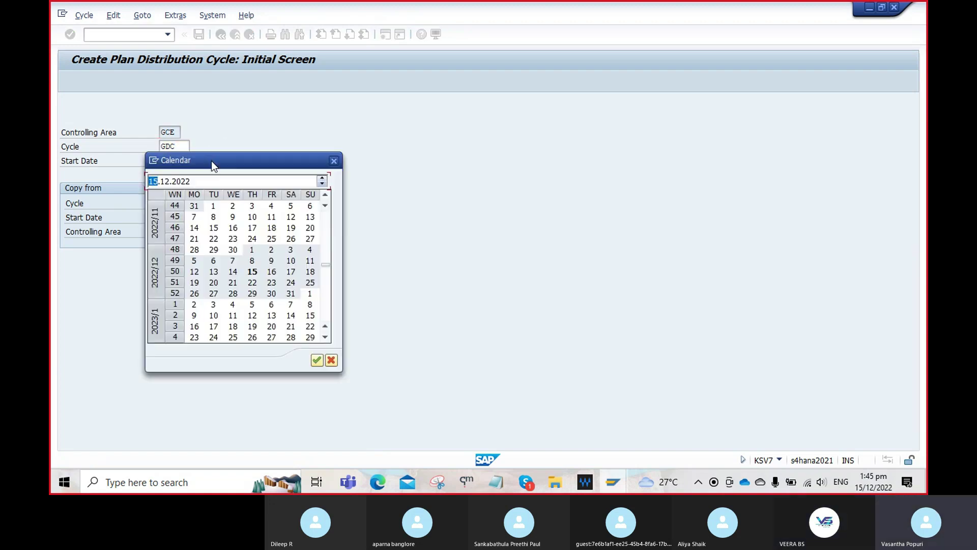
double_click(253, 255)
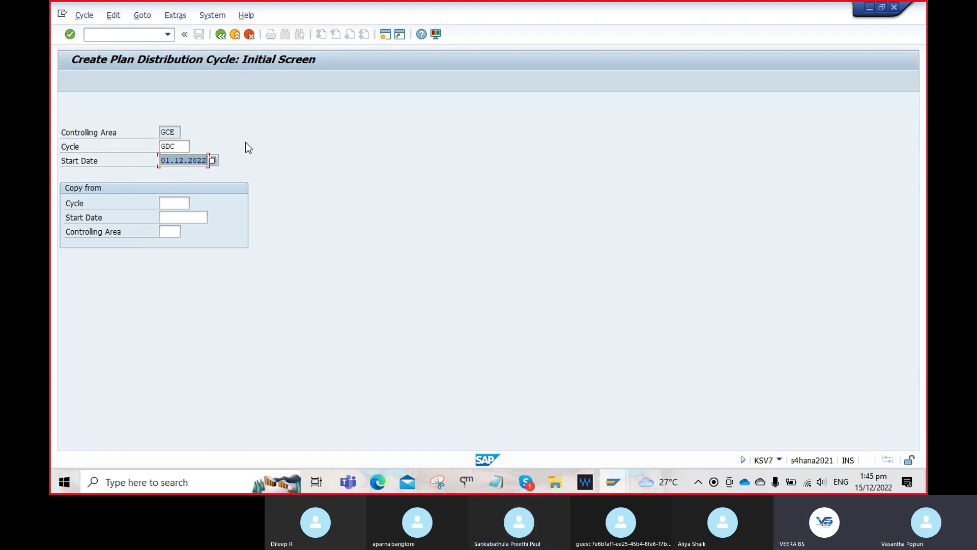
key("Return")
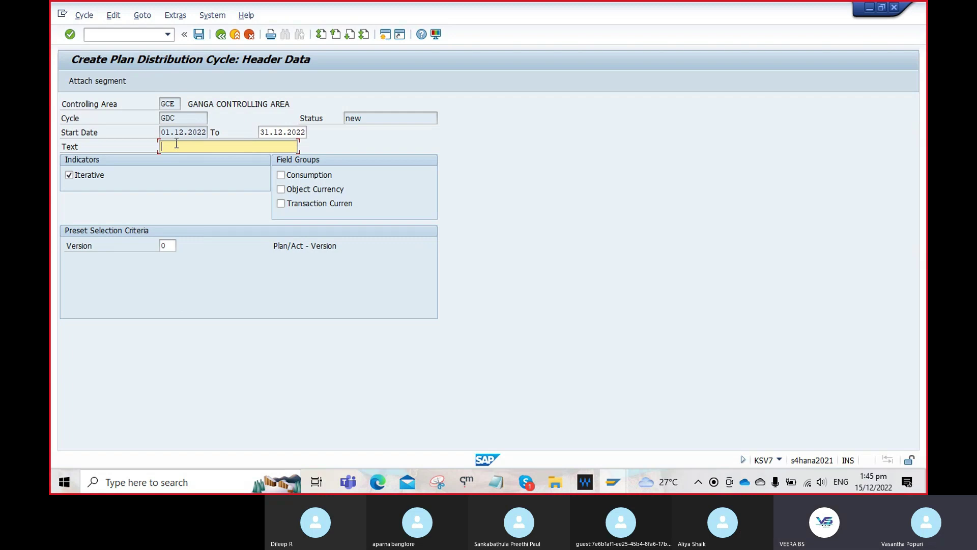
Enter the cycle text "Ganga Distribution cycle" in the header data and attach a segment.
type("G")
left_click(187, 156)
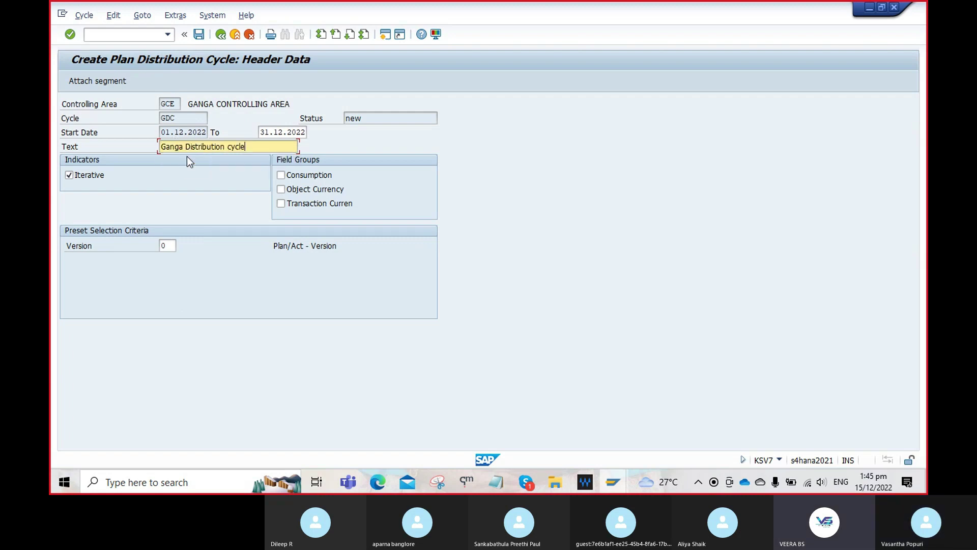
left_click(174, 248)
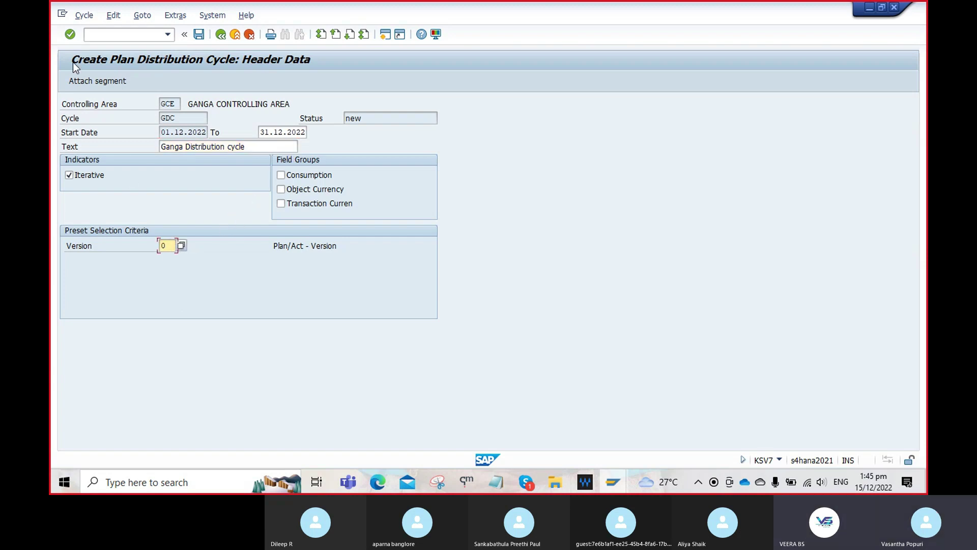
left_click(90, 77)
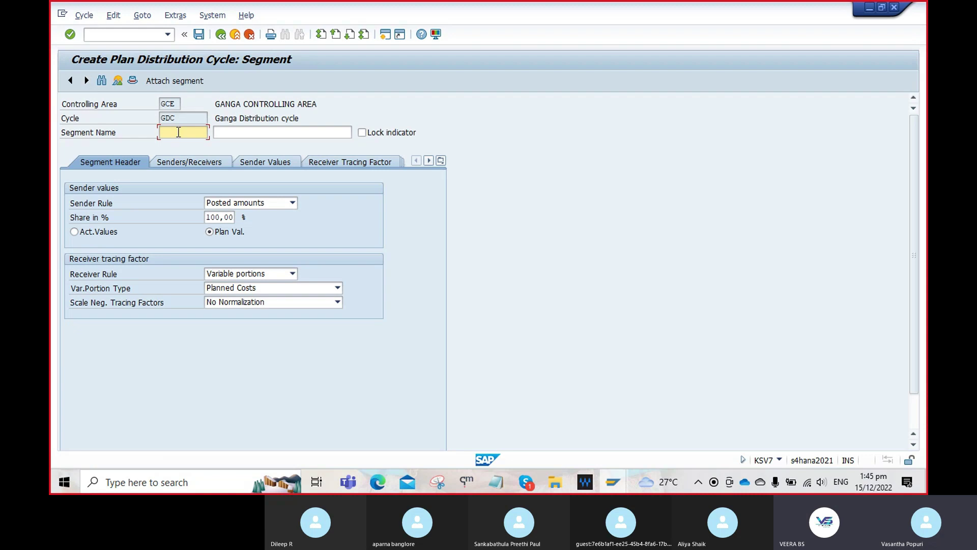
Name the segment GAC with the description "Ganga distribution segment".
type("G")
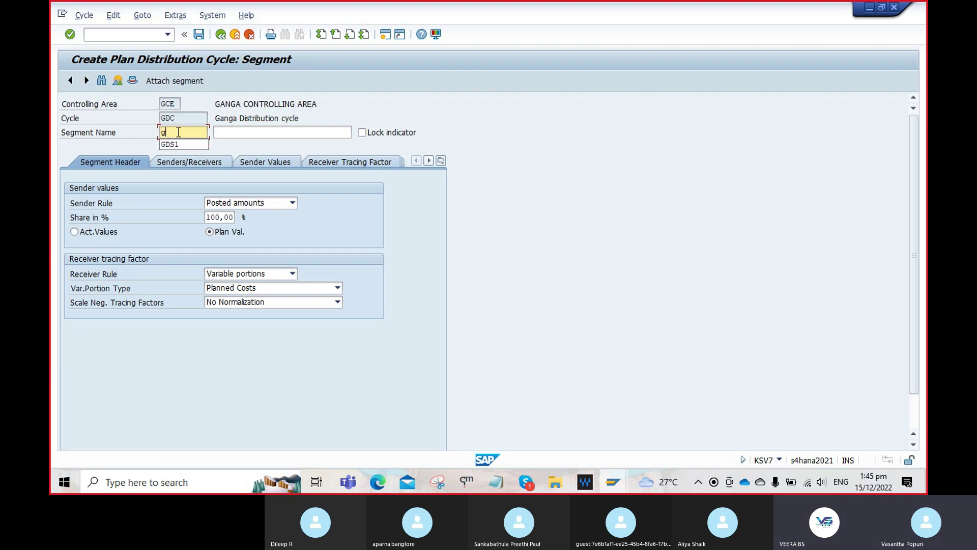
key("BackSpace")
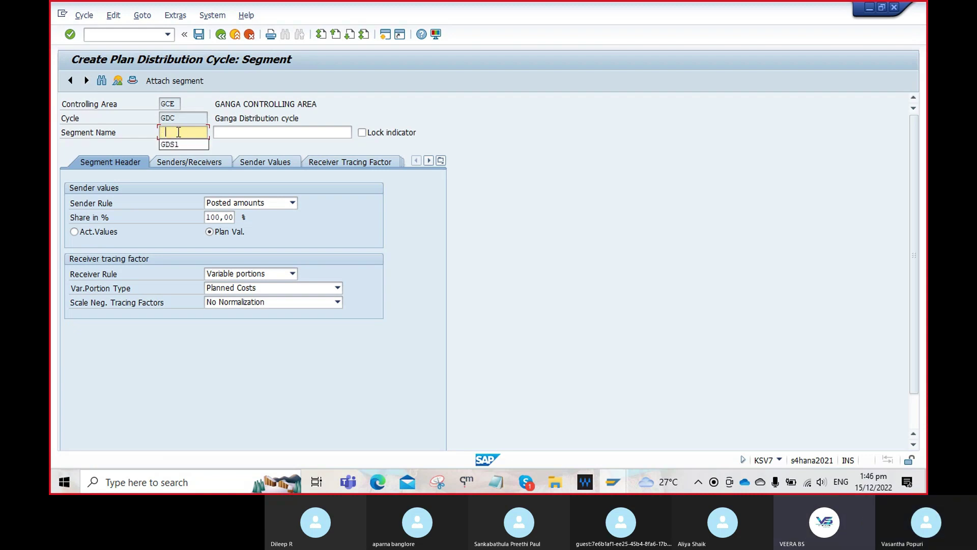
type("GS")
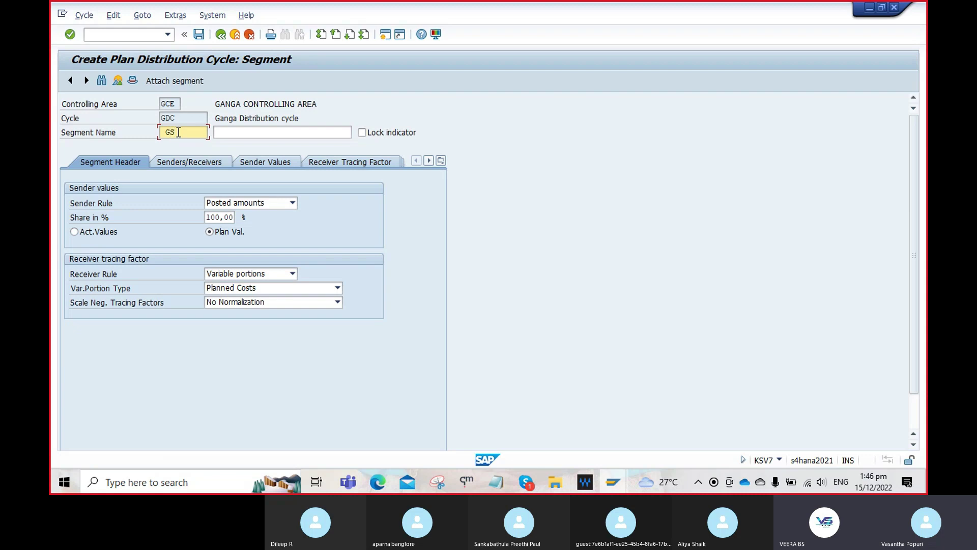
key("BackSpace")
type("A")
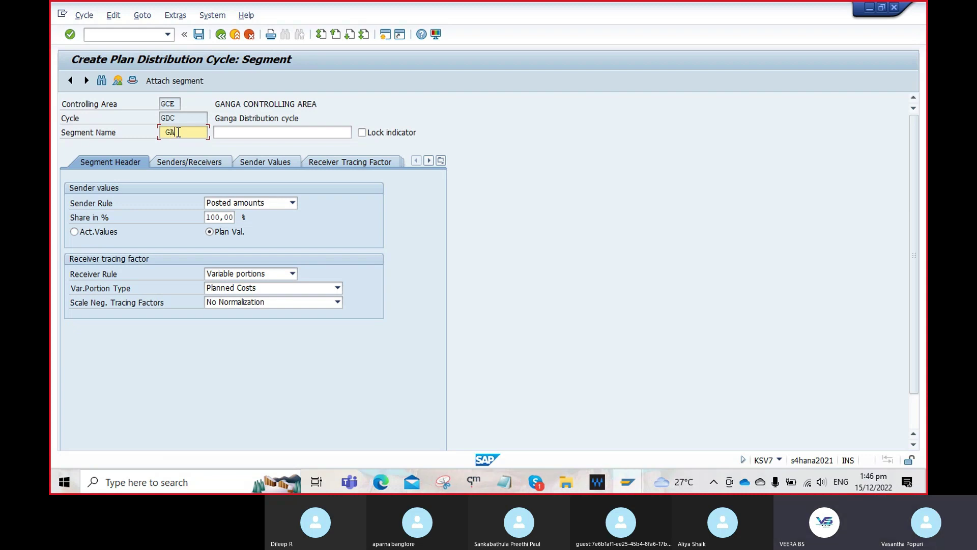
type("C")
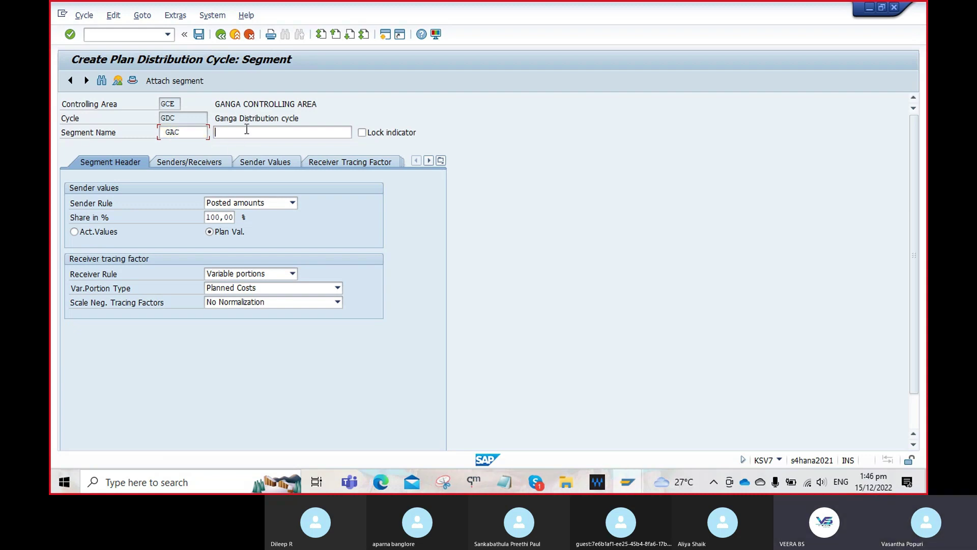
left_click(246, 130)
type("G")
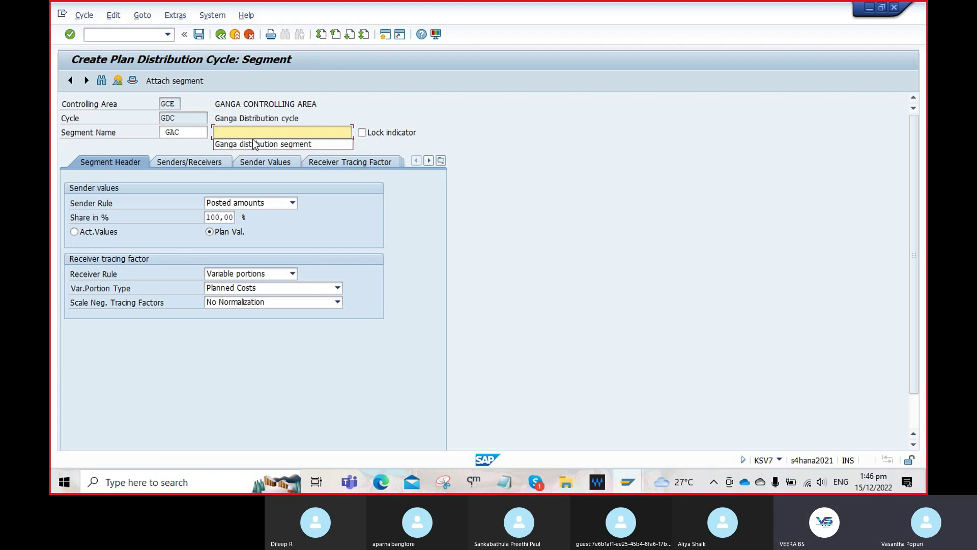
left_click(254, 140)
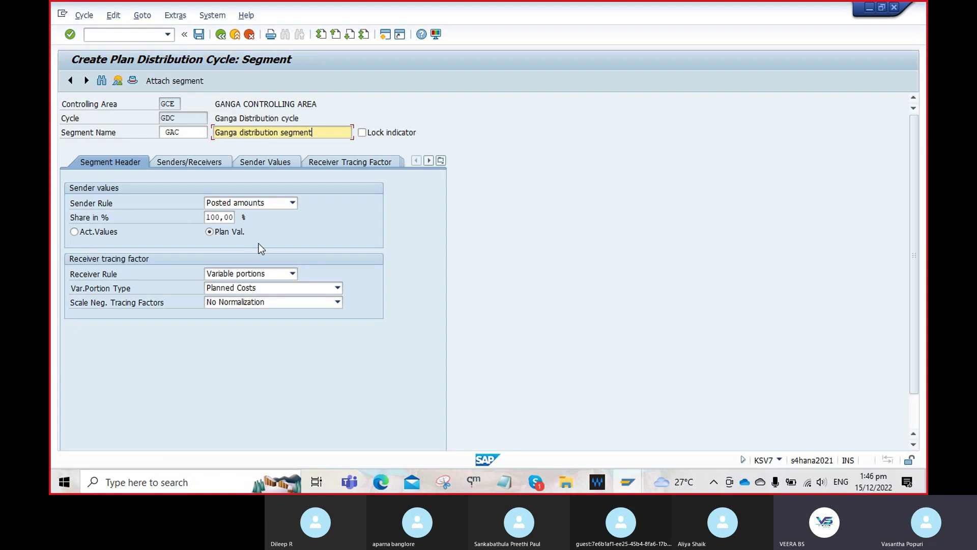
Set the segment's sender rule to Posted amounts and its receiver rule to Fixed percentages.
left_click(293, 202)
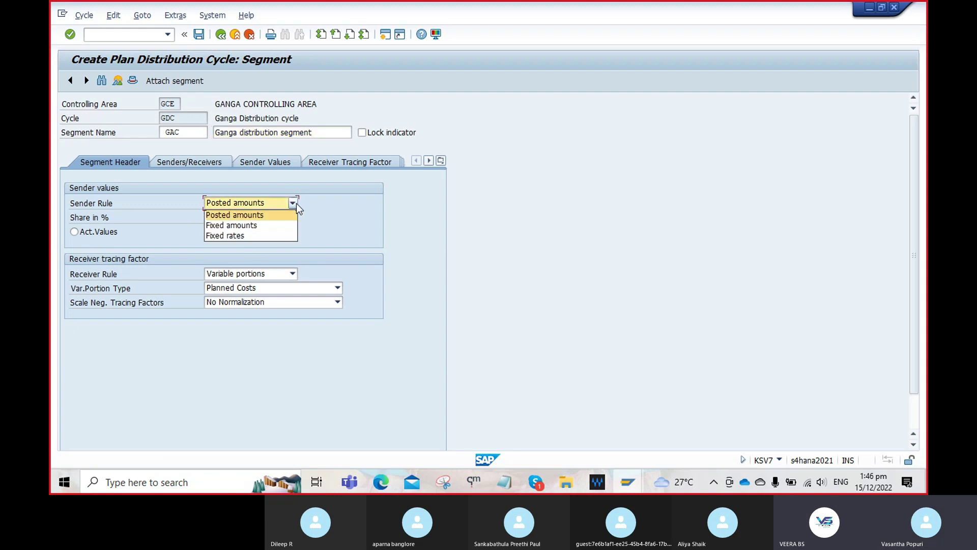
left_click(264, 214)
left_click(292, 274)
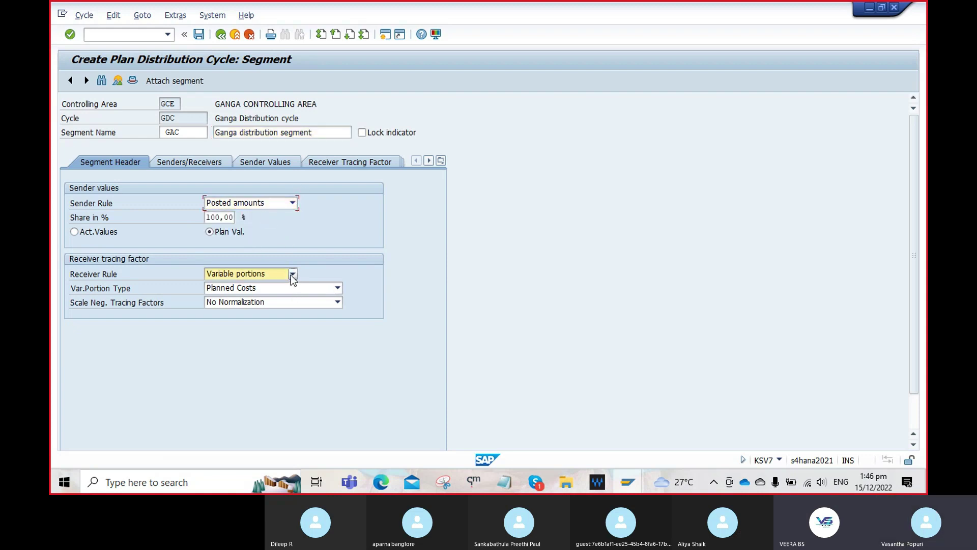
left_click(252, 307)
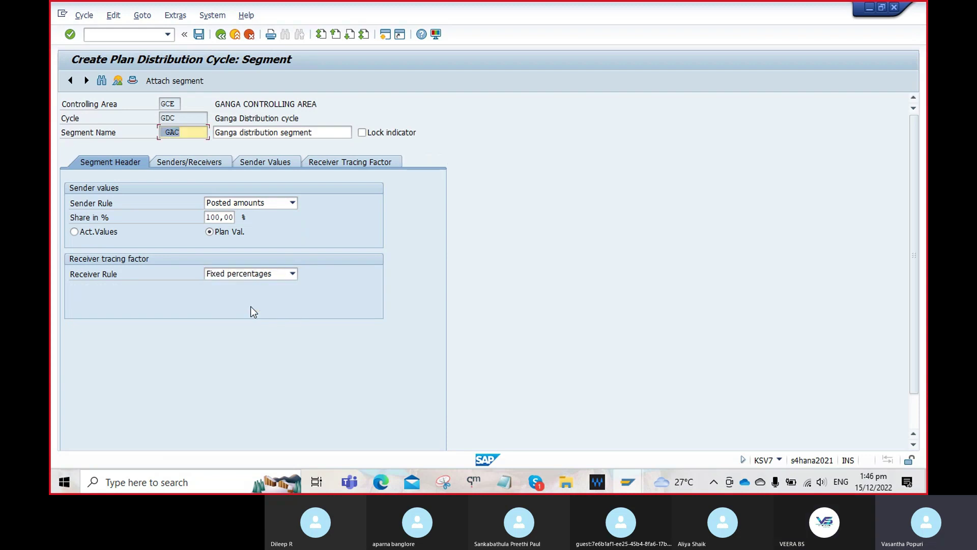
Look up and assign the audit expenses cost center 200 as the segment's sender.
left_click(173, 162)
left_click(177, 217)
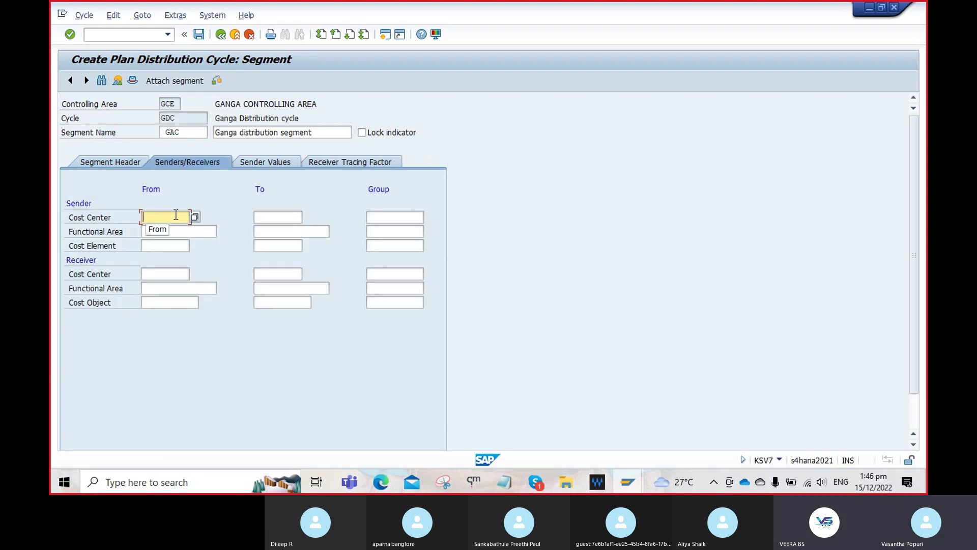
left_click(195, 217)
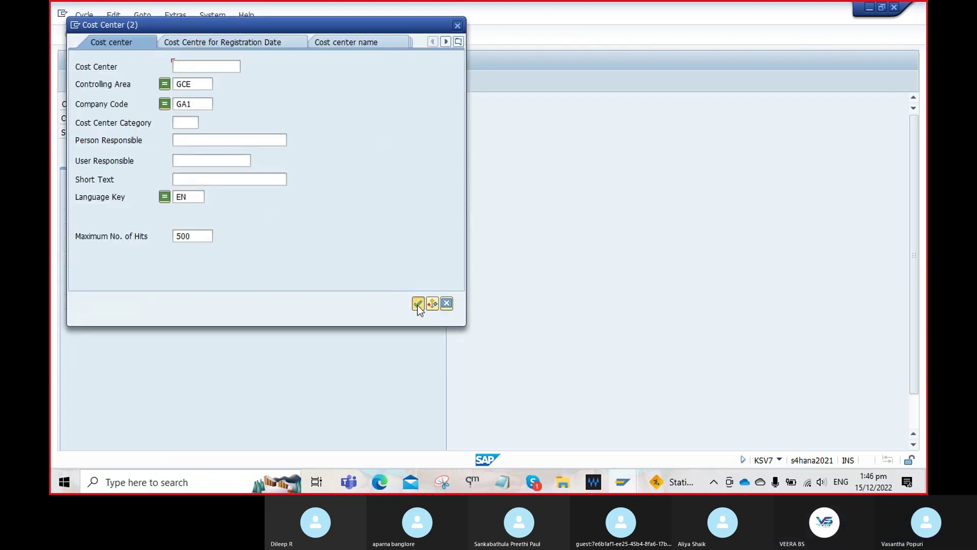
left_click(418, 303)
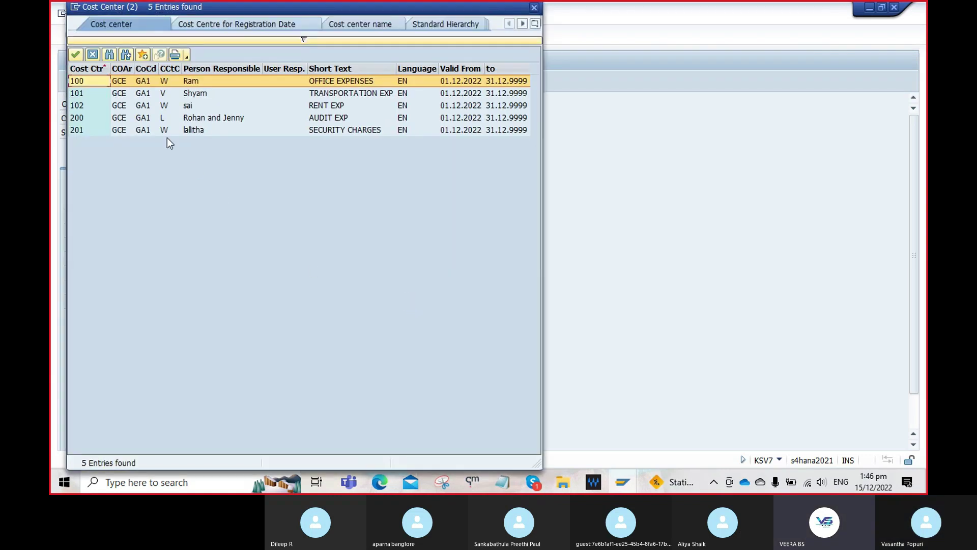
double_click(138, 117)
Set the sender cost element range from 6000 to 6999.
left_click(178, 245)
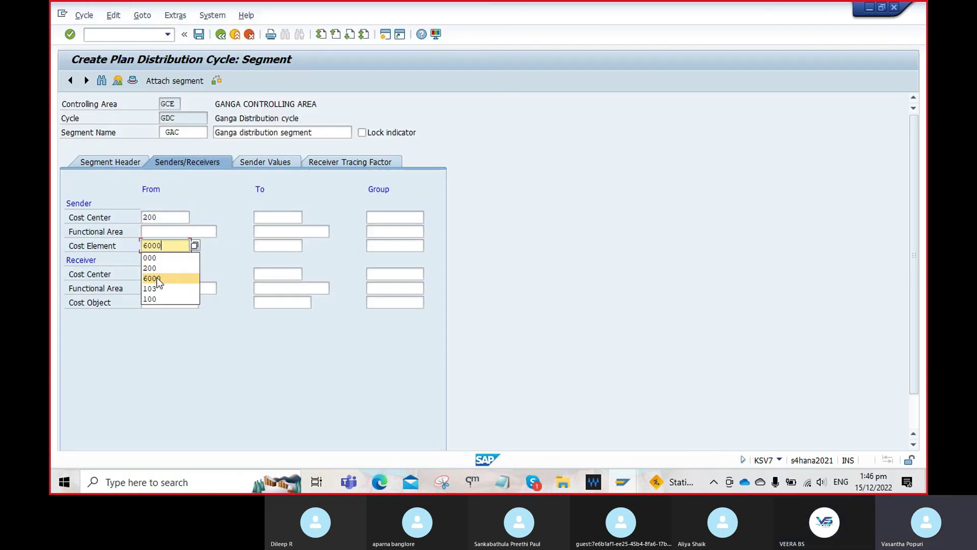
left_click(156, 277)
left_click(273, 247)
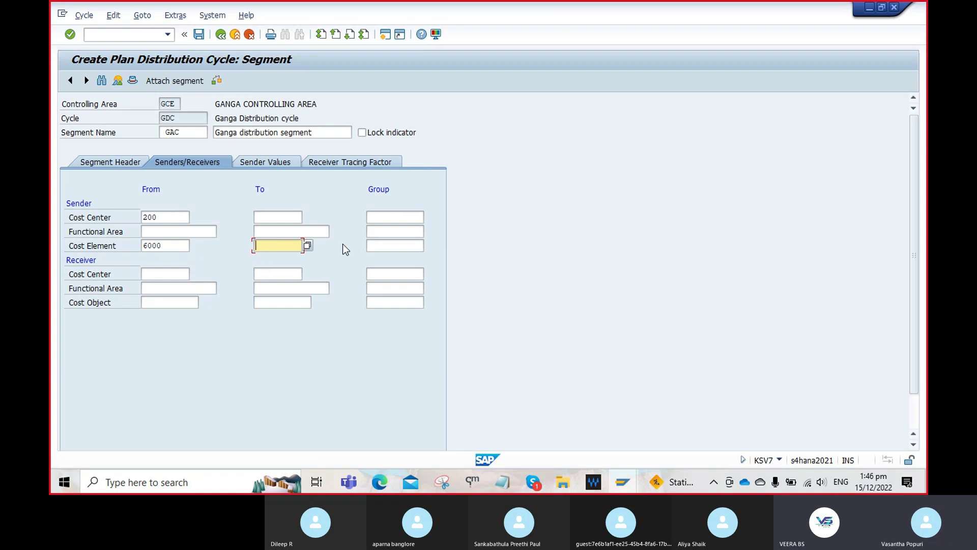
type("6")
left_click(279, 260)
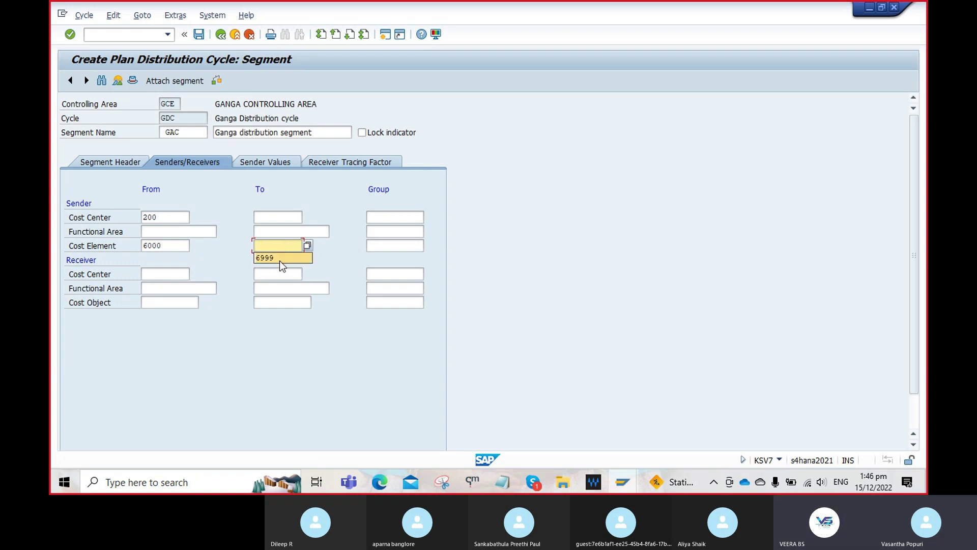
Look up and select ADPT as the receiver cost center group.
left_click(395, 276)
left_click(427, 277)
double_click(78, 112)
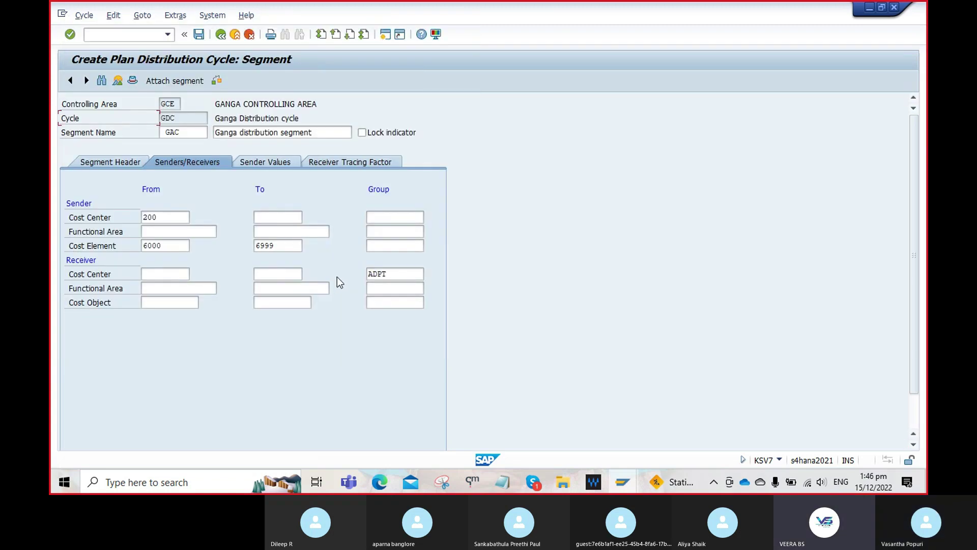
Select version 000 in the segment's sender values and open the receiver tracing factors.
left_click(270, 162)
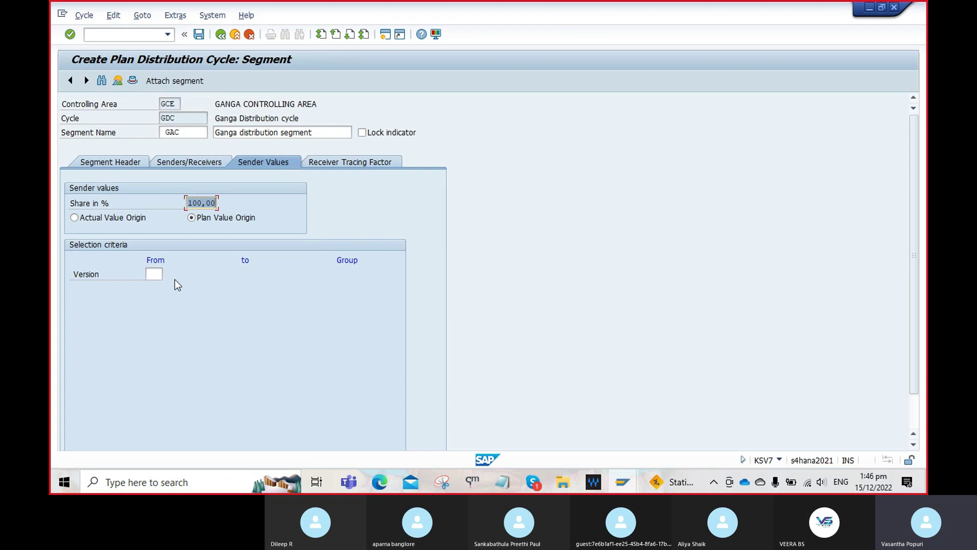
left_click(154, 274)
key("F4")
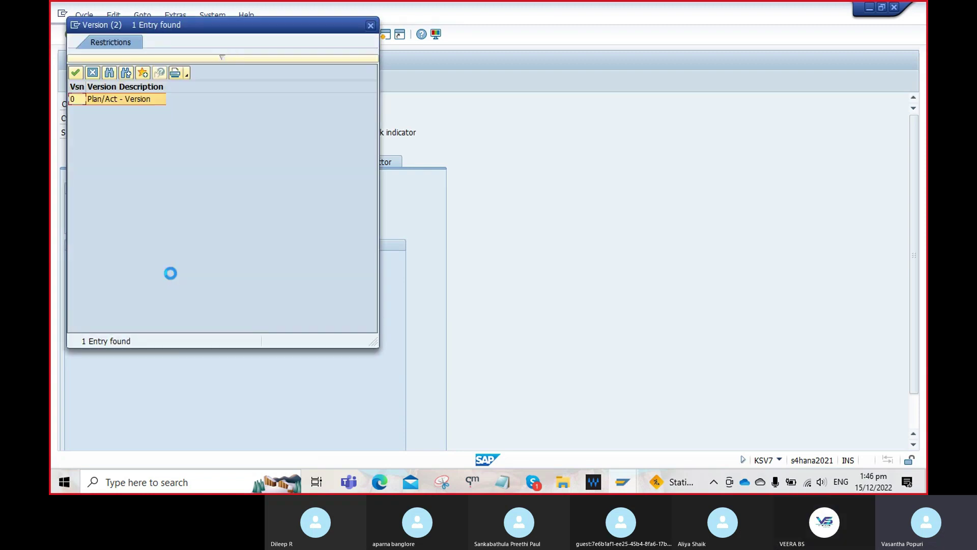
left_click(116, 99)
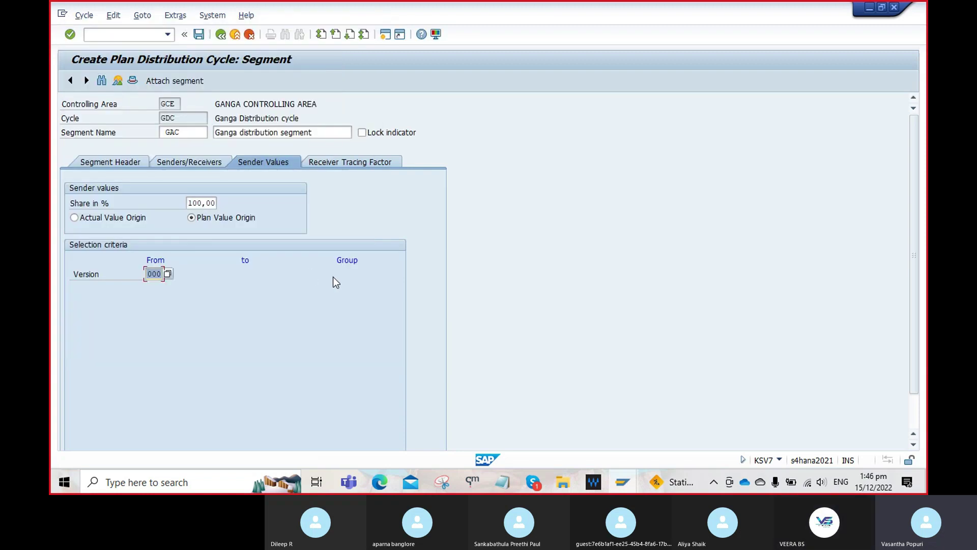
left_click(330, 164)
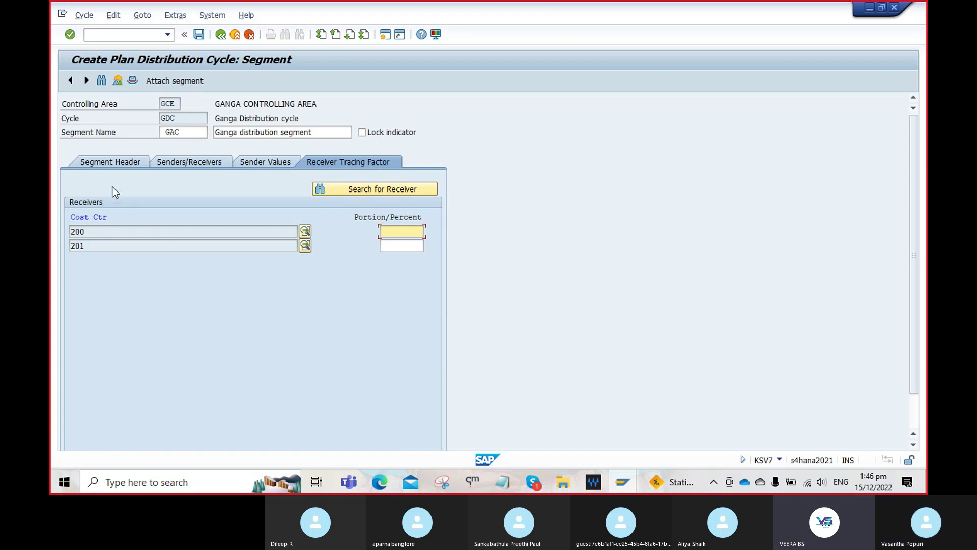
Return to the segment header and review the sender rule options, keeping Posted amounts.
left_click(121, 161)
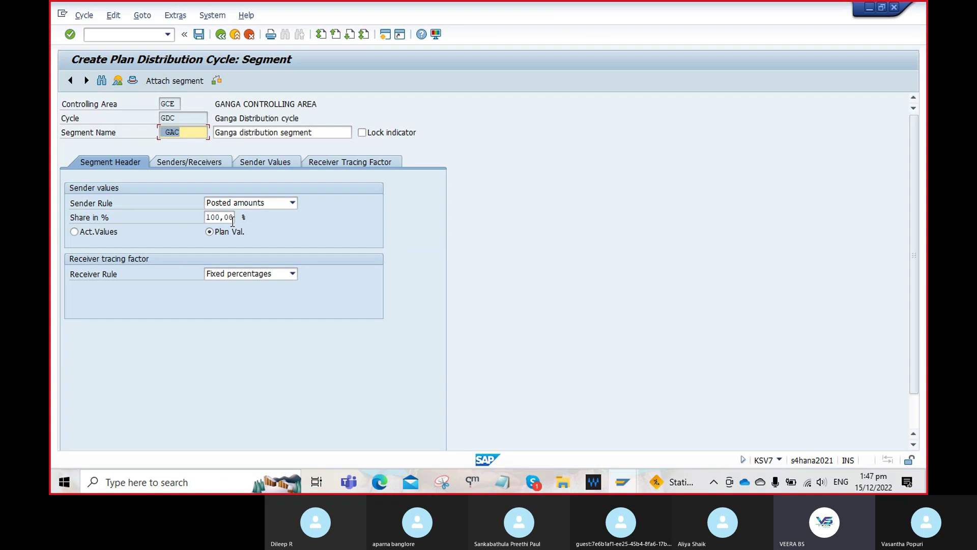
left_click(293, 204)
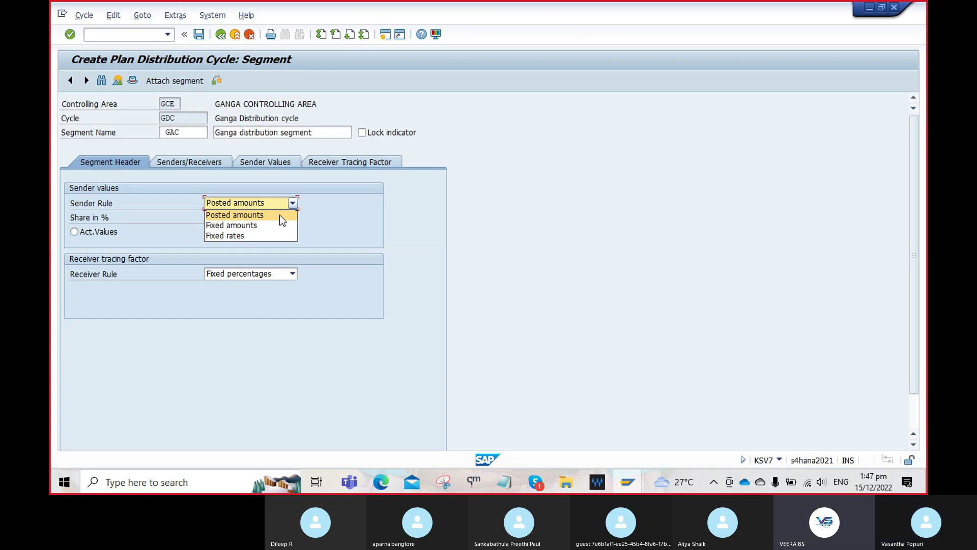
left_click(279, 215)
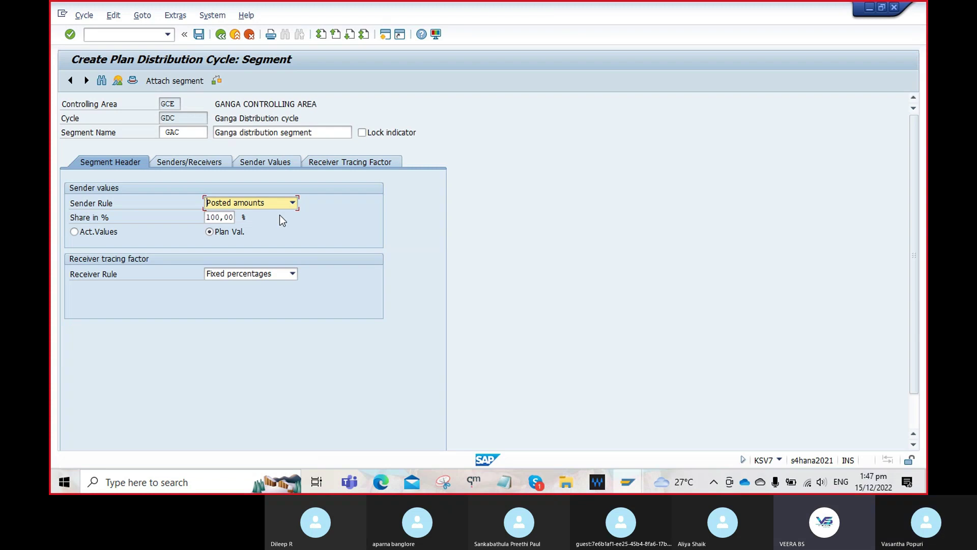